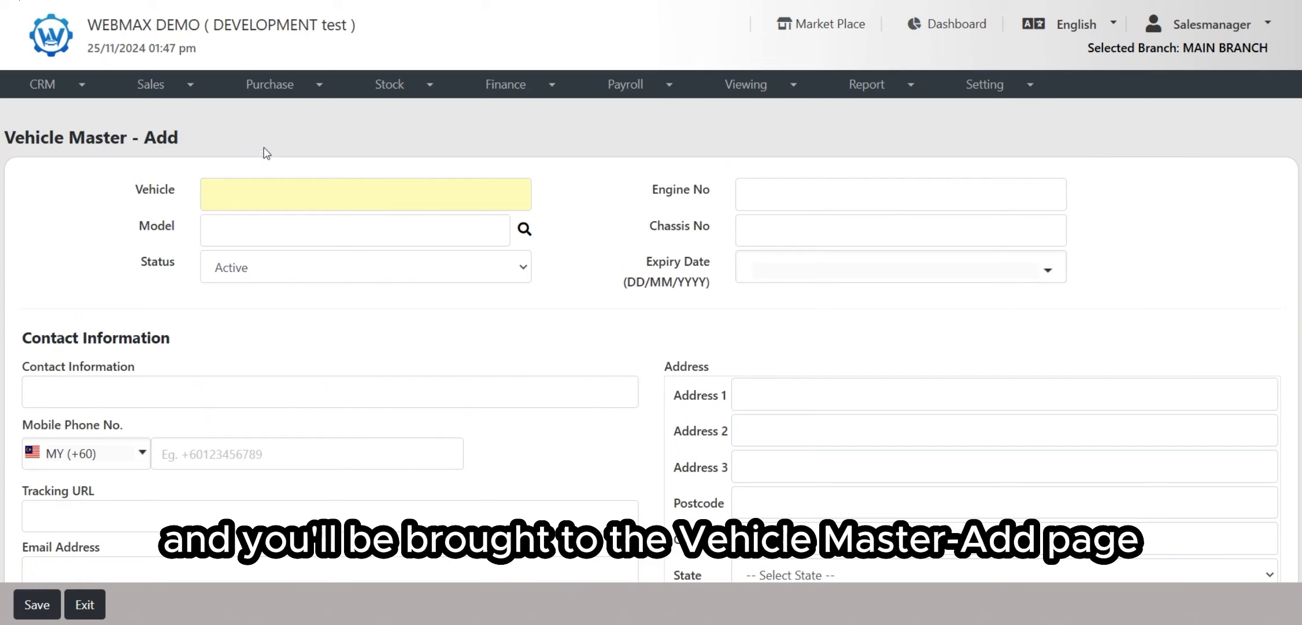
- Examine the new vehicle form's registration, model, engine, chassis, expiry date and contact information fields
scroll(428, 324, "down", 3)
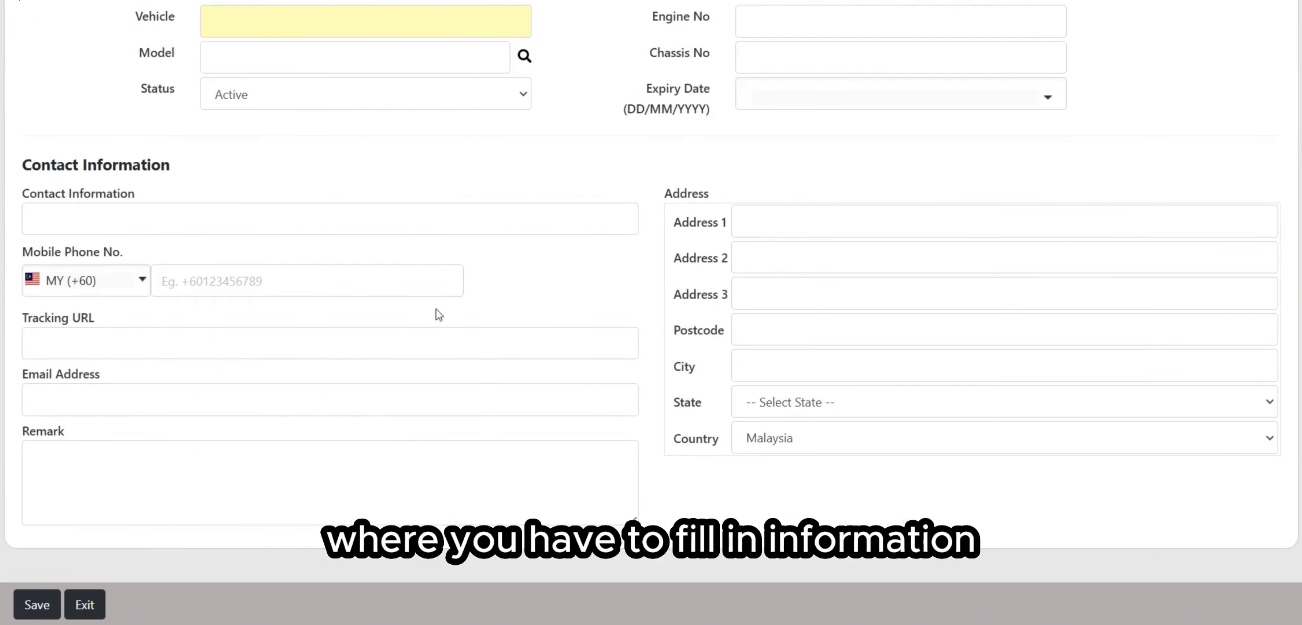
scroll(770, 275, "up", 2)
scroll(428, 318, "up", 1)
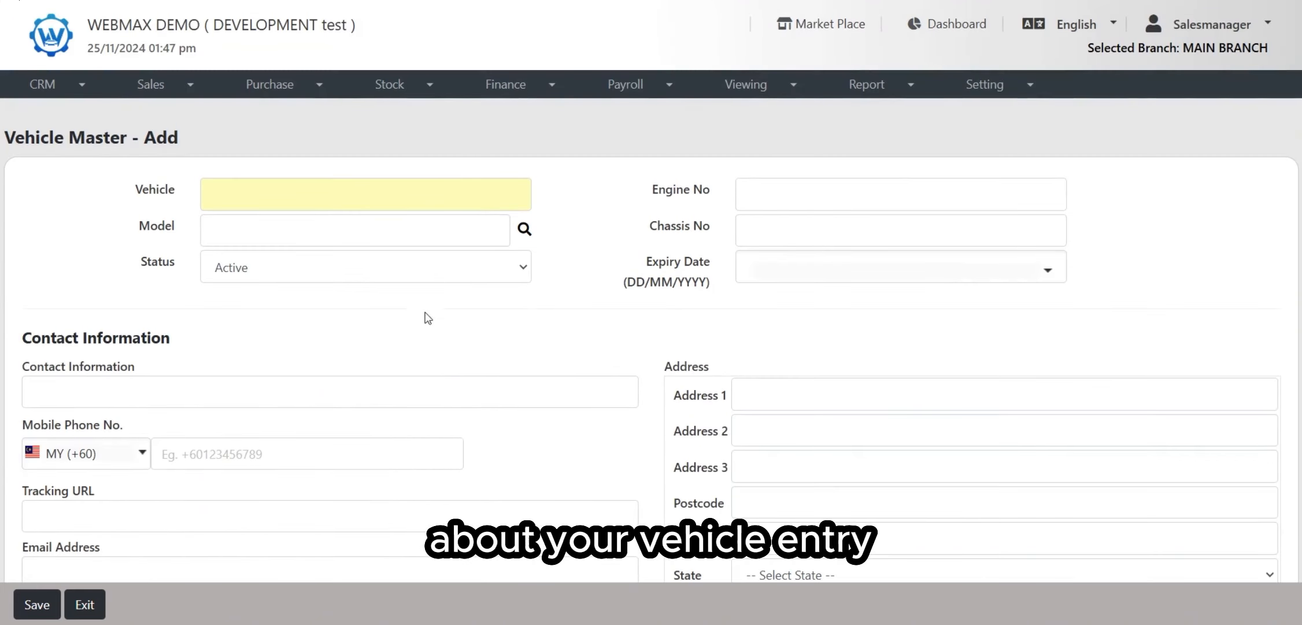
left_click(330, 202)
left_click(202, 295)
left_click(369, 224)
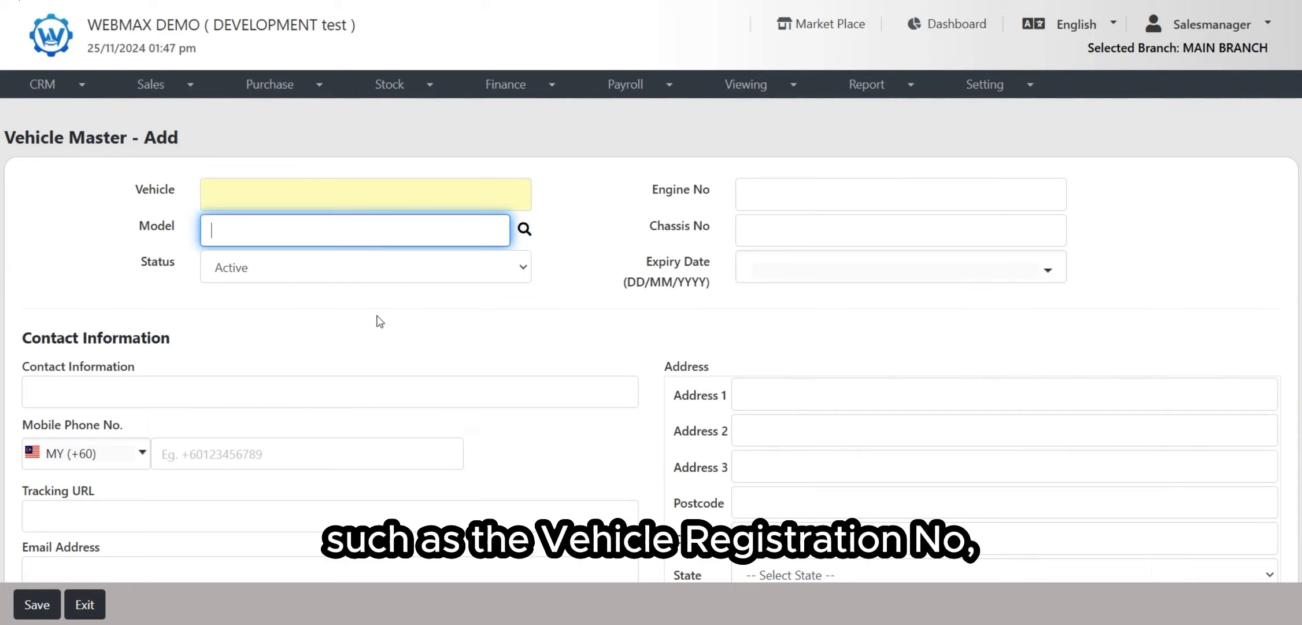
left_click(380, 336)
left_click(899, 206)
left_click(836, 344)
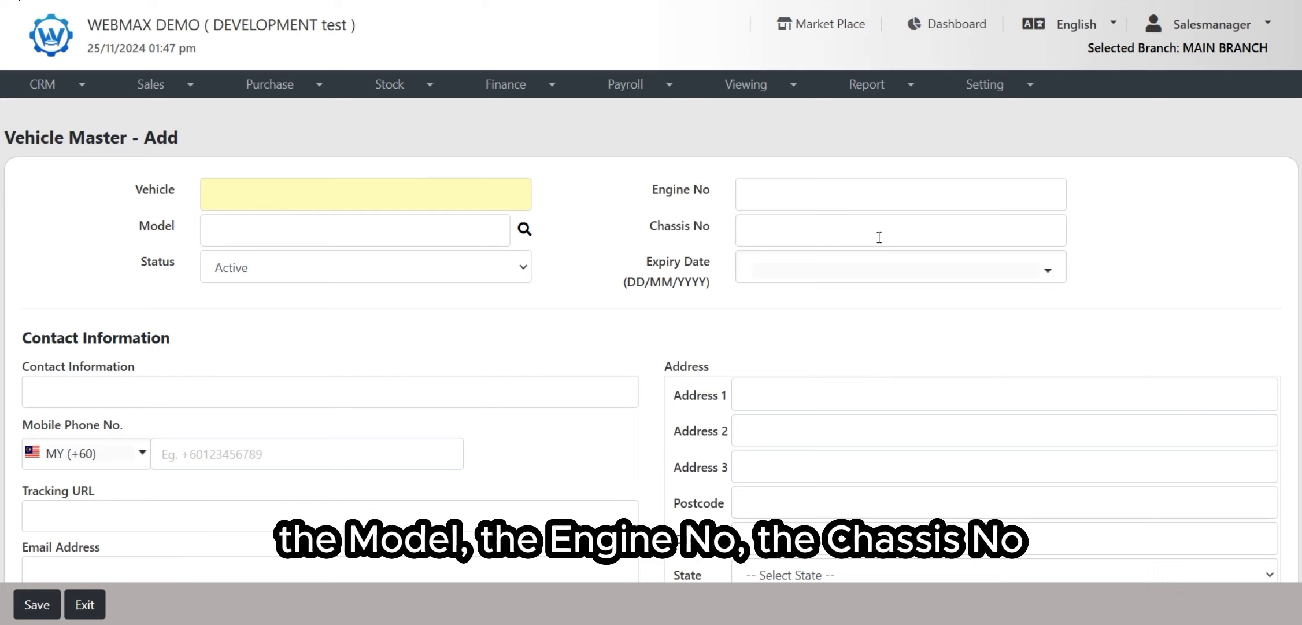
left_click(879, 238)
left_click(881, 327)
scroll(781, 307, "down", 1)
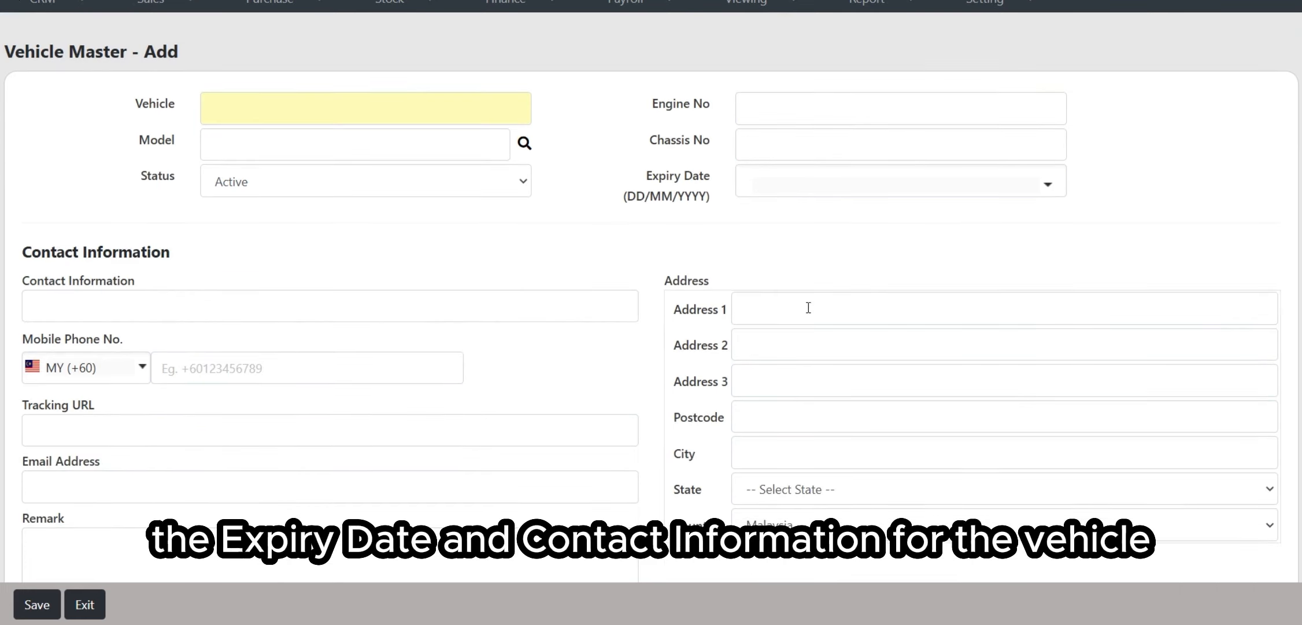
left_click_drag(42, 248, 227, 269)
left_click(324, 324)
scroll(328, 324, "down", 1)
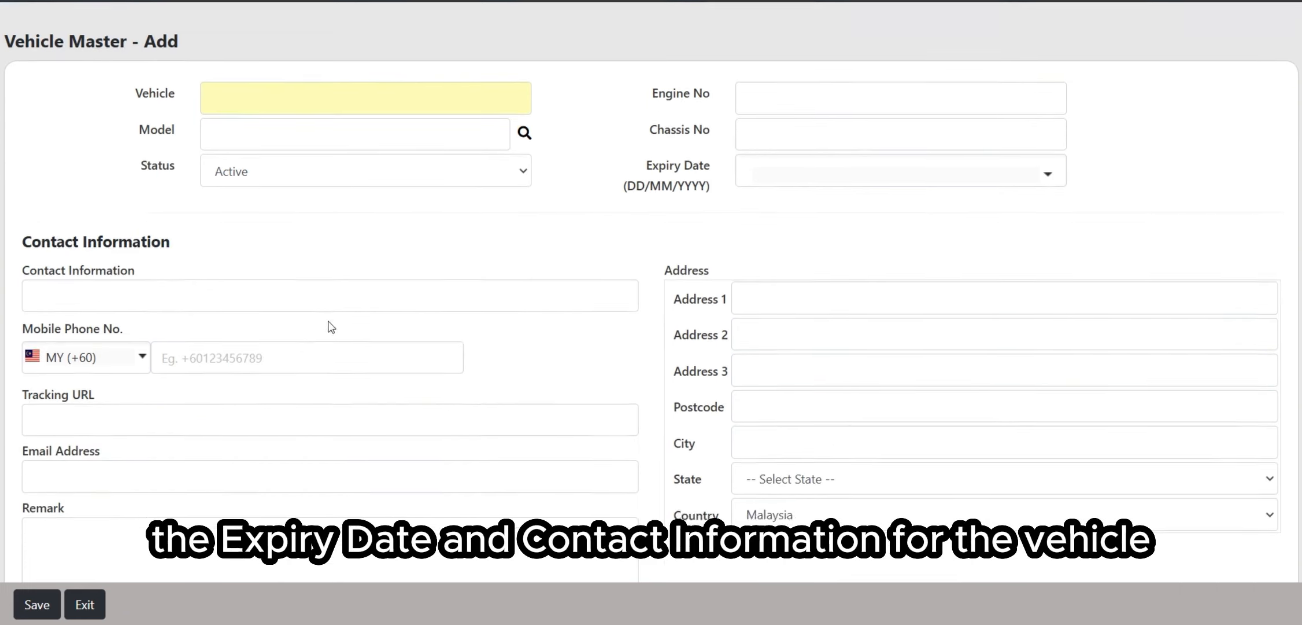
scroll(499, 404, "up", 2)
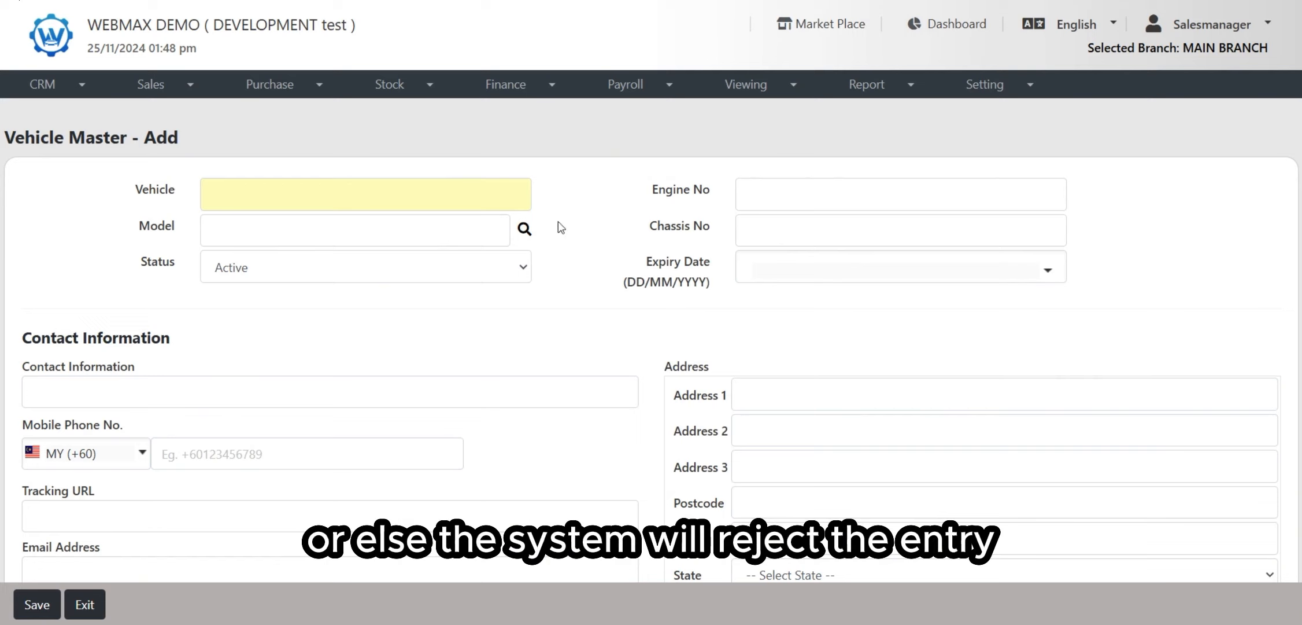
left_click(506, 202)
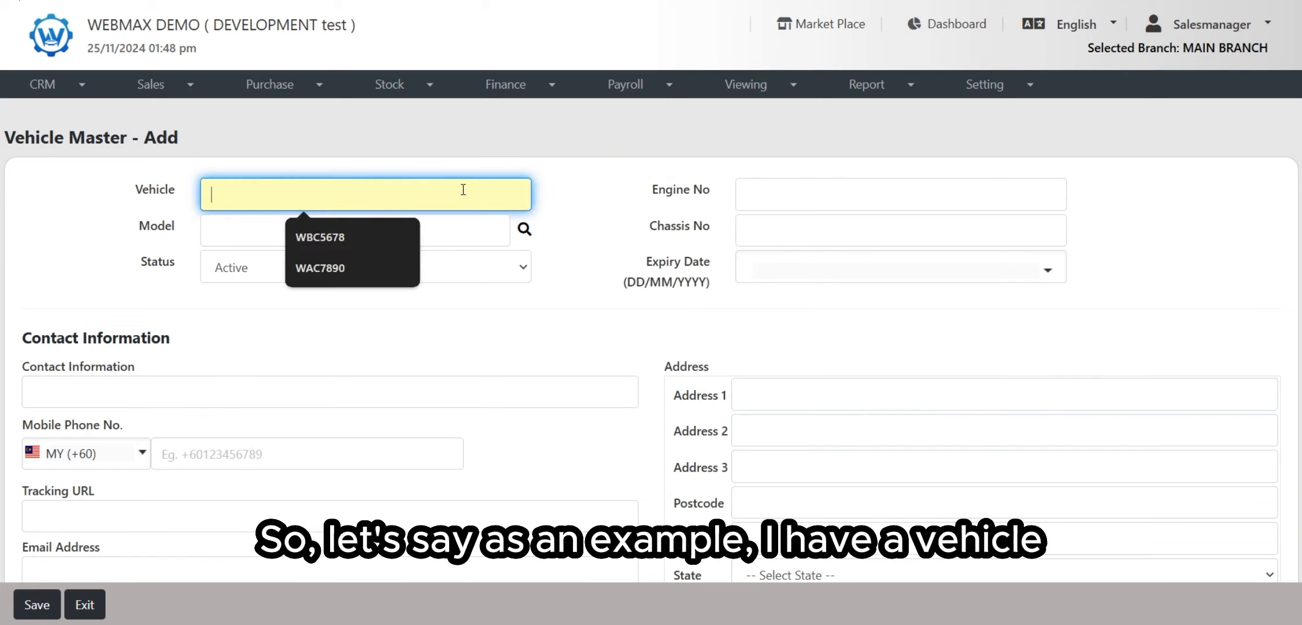
type("WB")
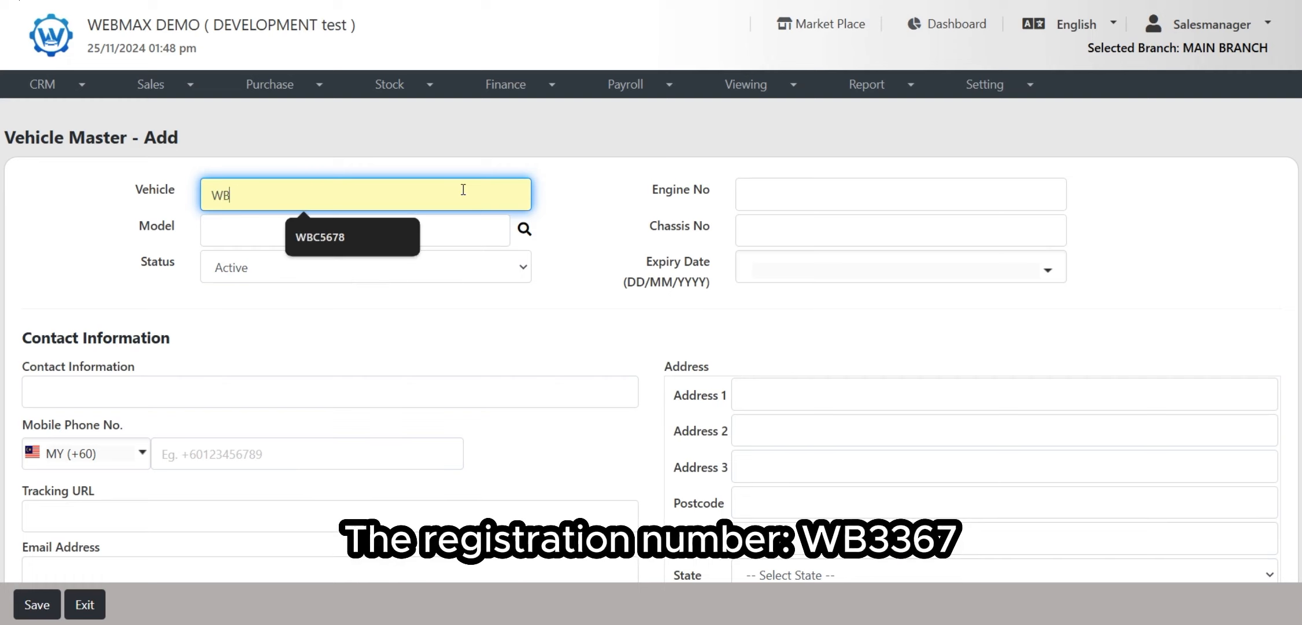
type("3367")
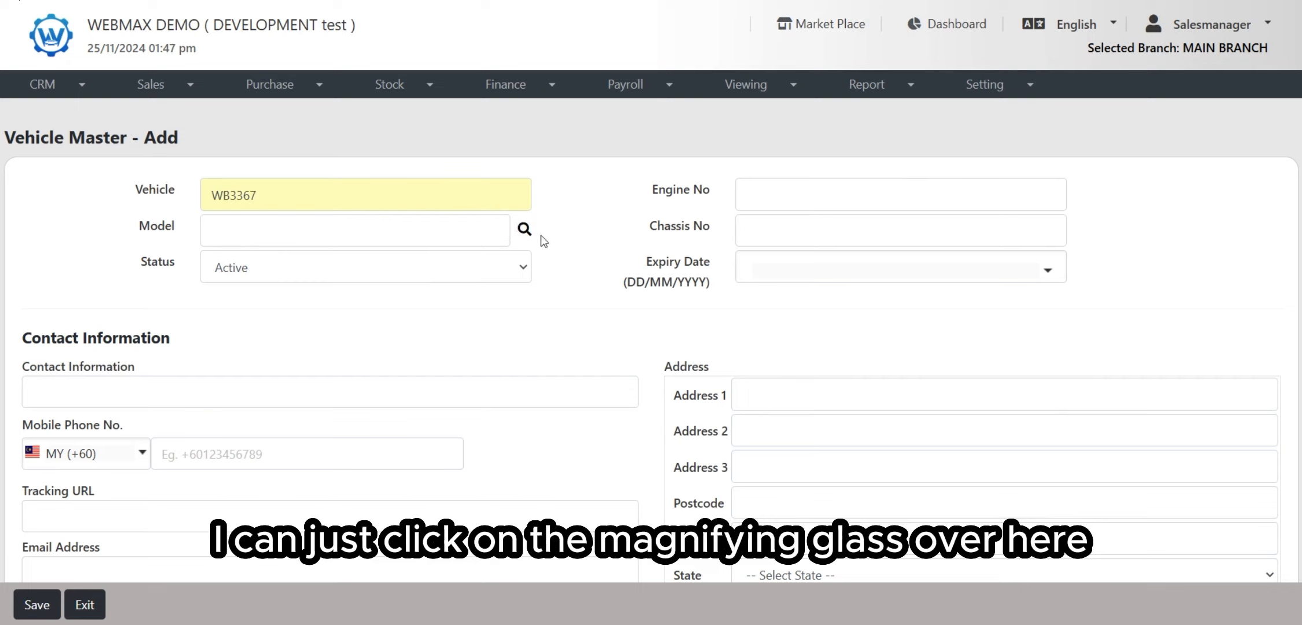
- Set the vehicle's model to brand Toyota, model AVANZA, with no variant text, and save the model selection
left_click(524, 229)
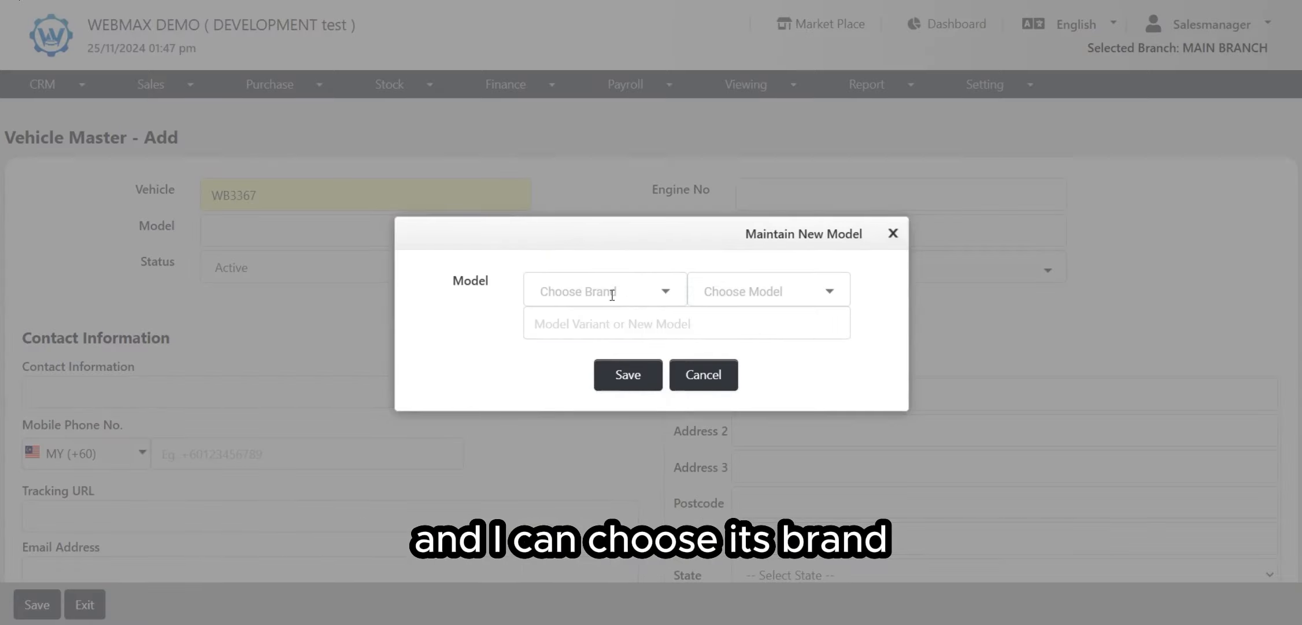
left_click(665, 290)
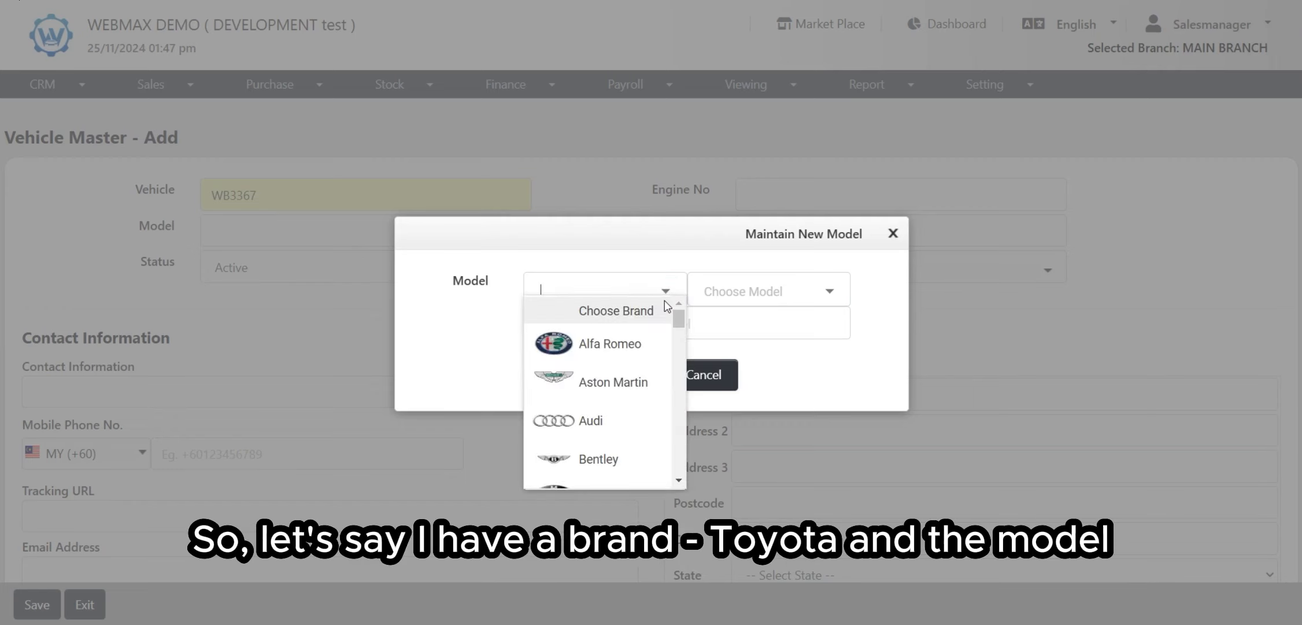
type("toyo")
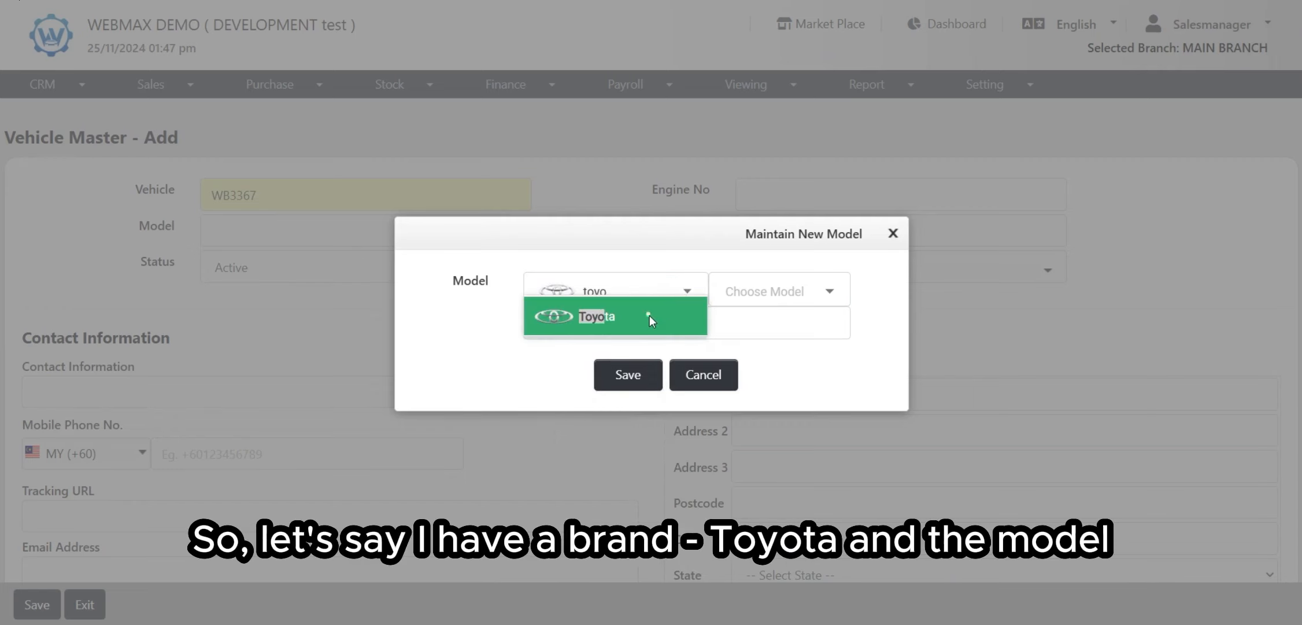
left_click(649, 316)
left_click(828, 290)
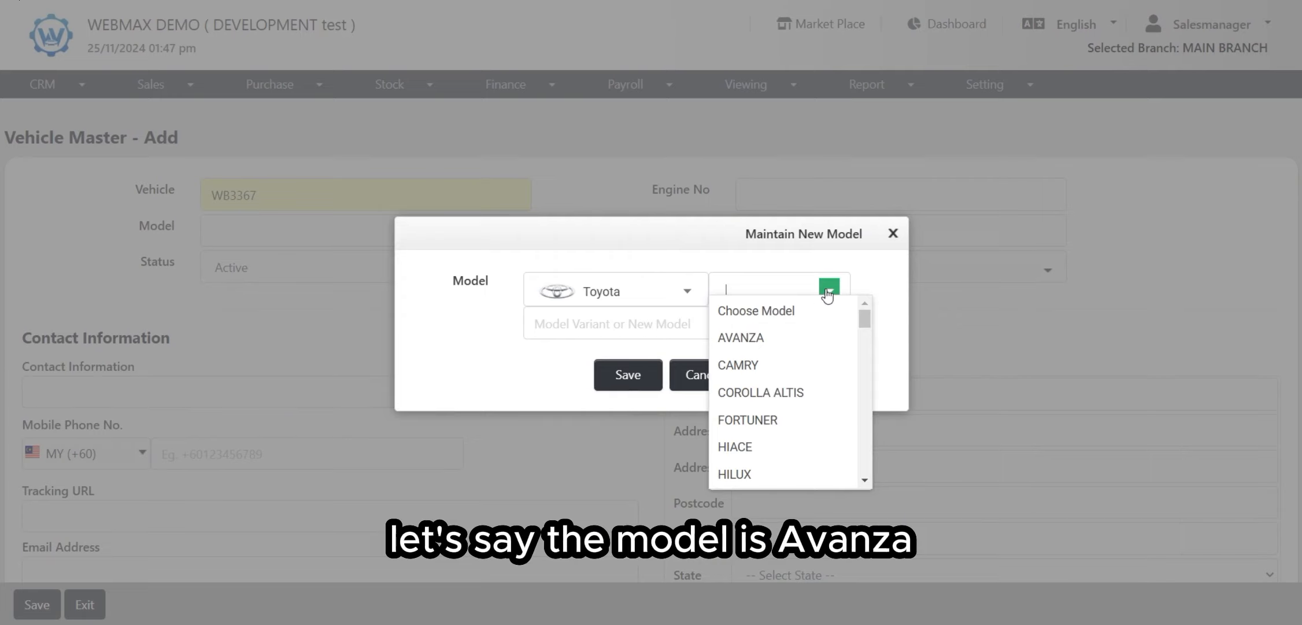
left_click(791, 325)
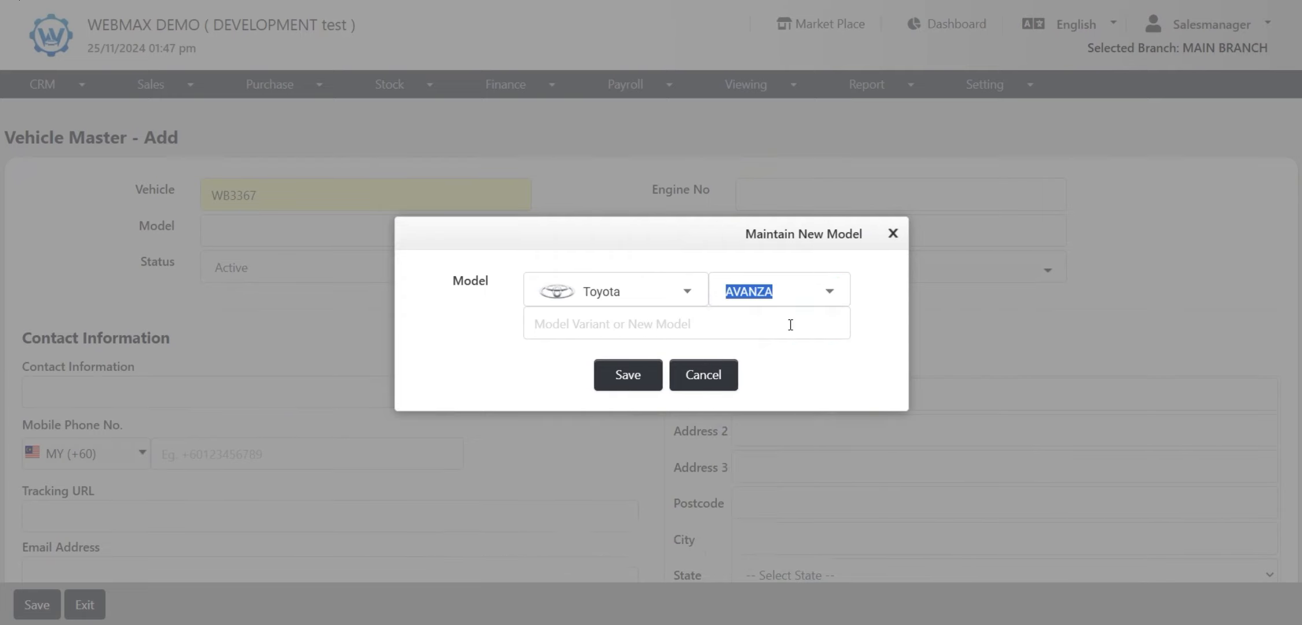
left_click(685, 292)
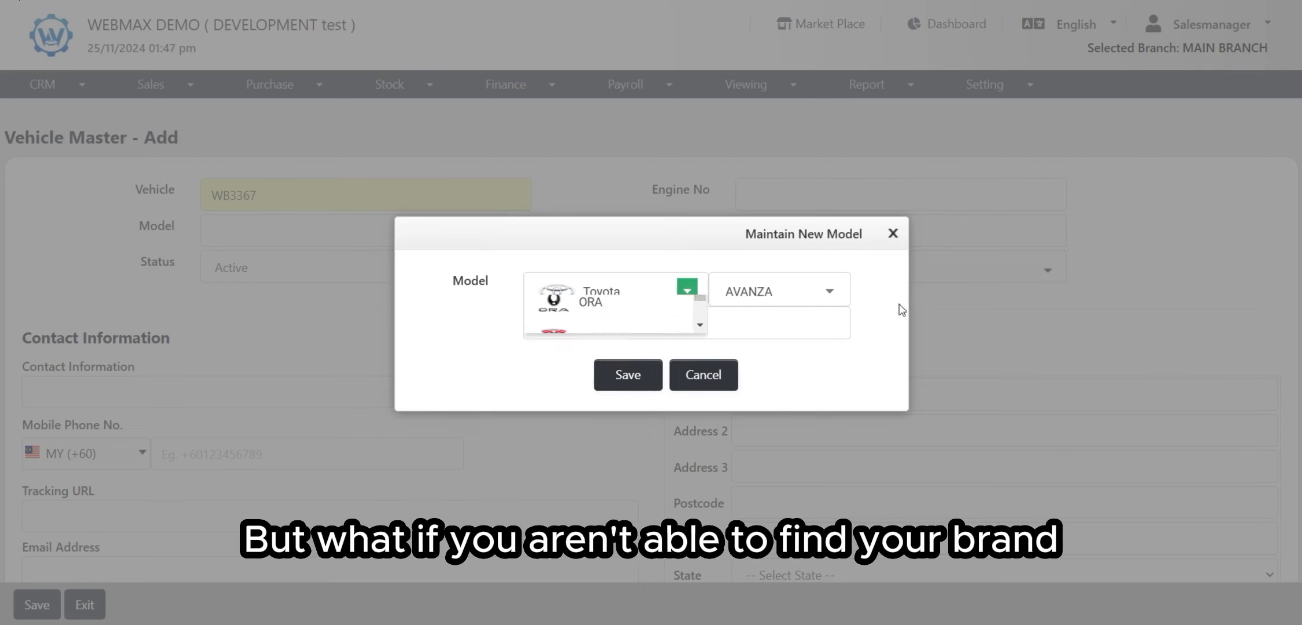
left_click(830, 291)
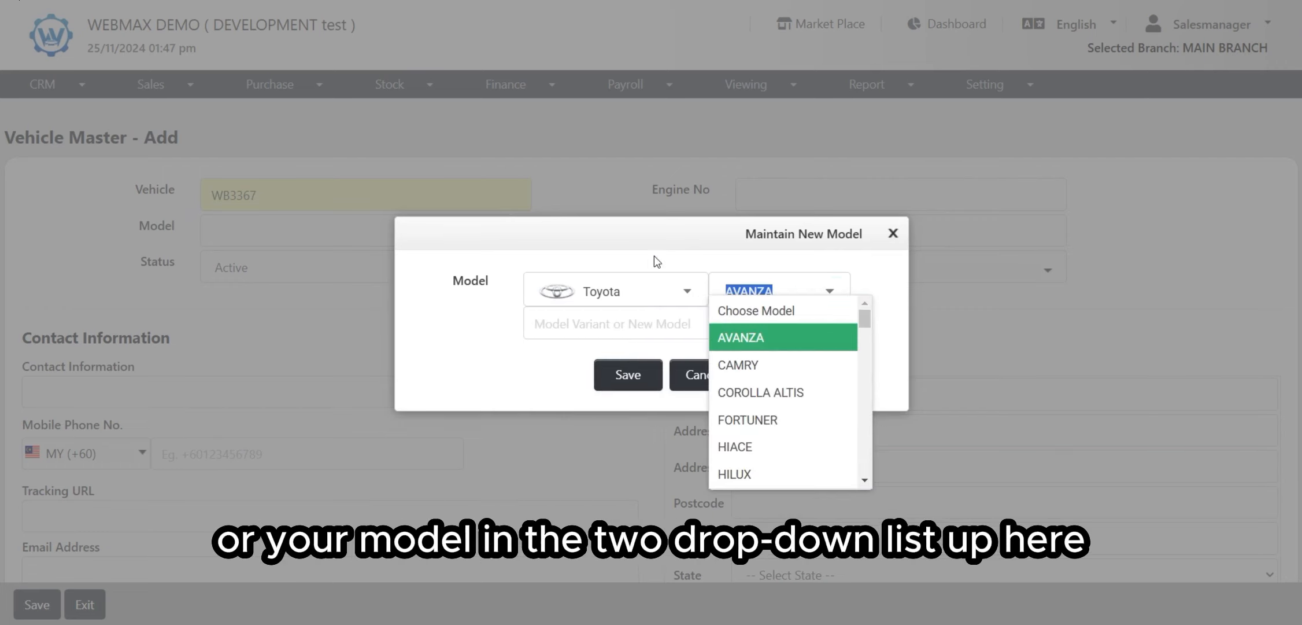
left_click(694, 286)
left_click(629, 314)
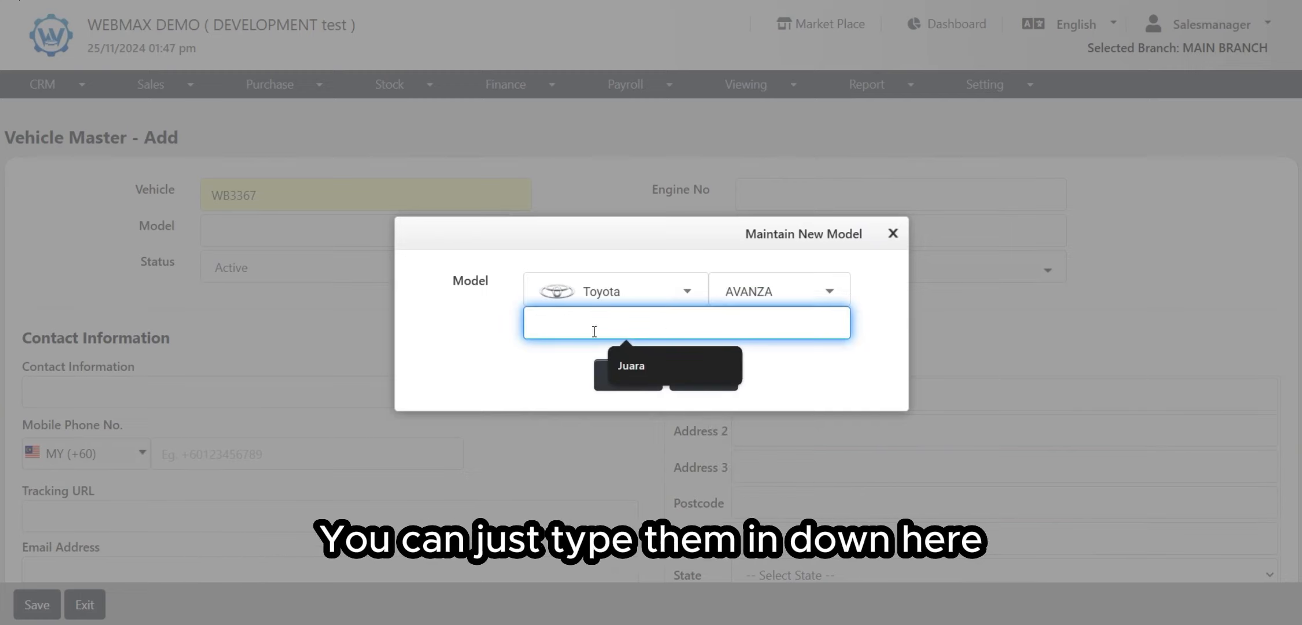
left_click(768, 398)
left_click(644, 378)
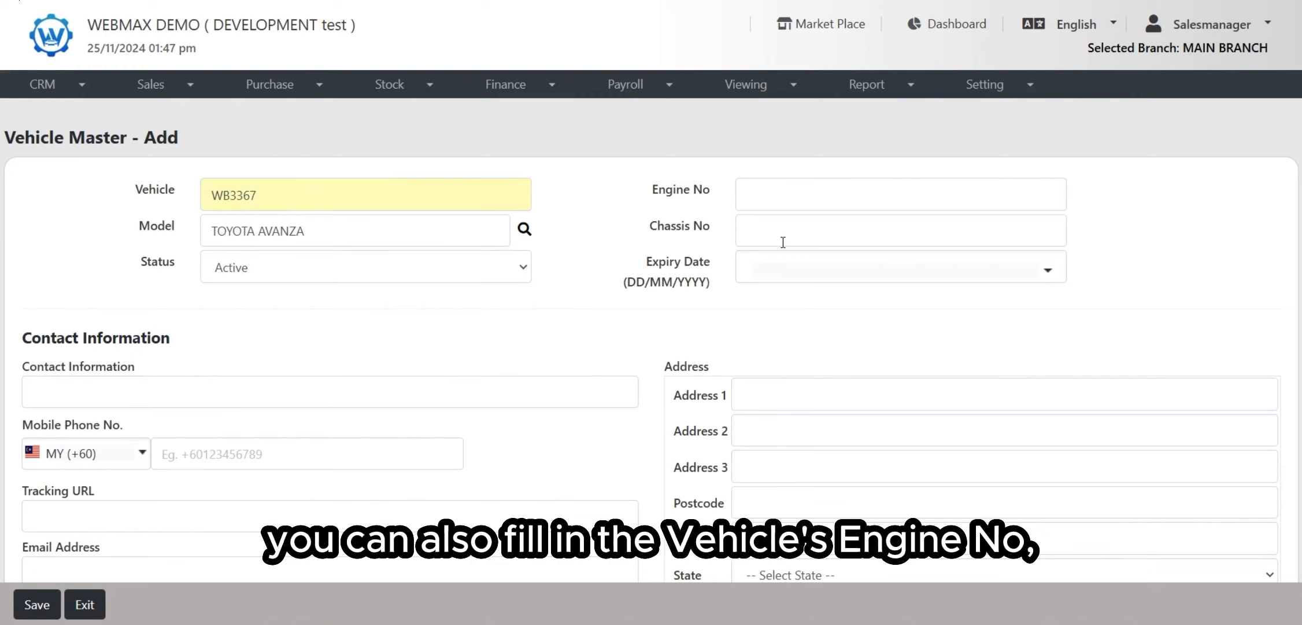
- Save the new vehicle record, leaving the optional engine, chassis, expiry date and contact fields blank
scroll(753, 262, "down", 2)
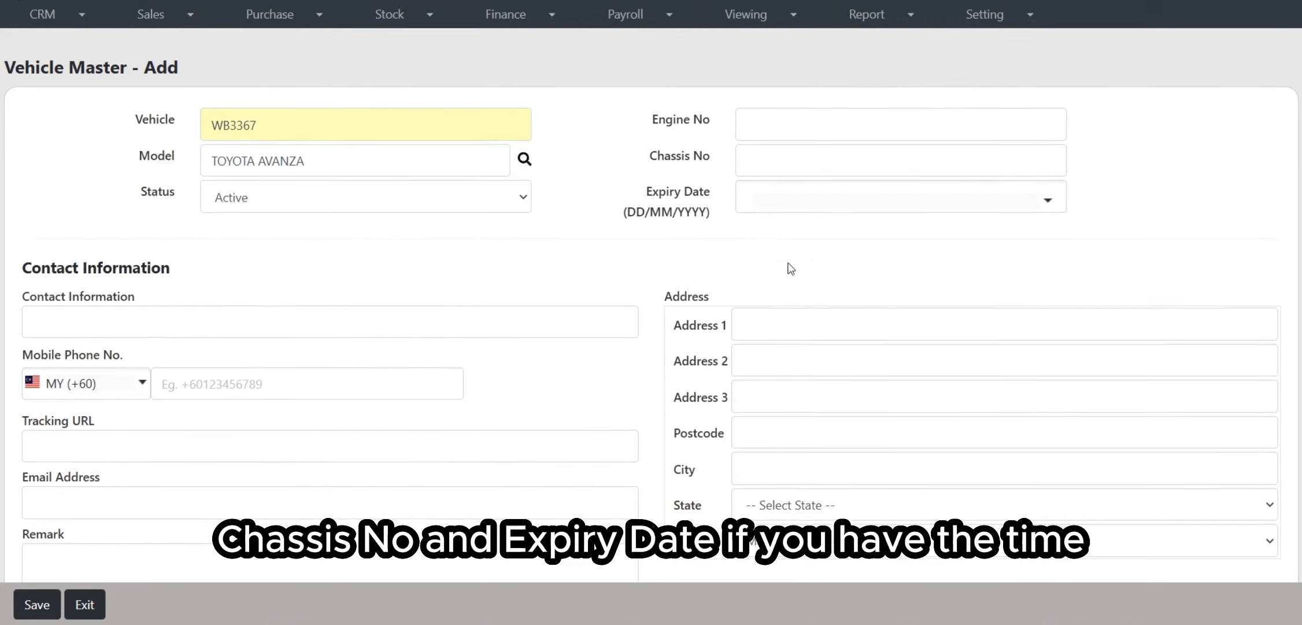
scroll(180, 231, "down", 2)
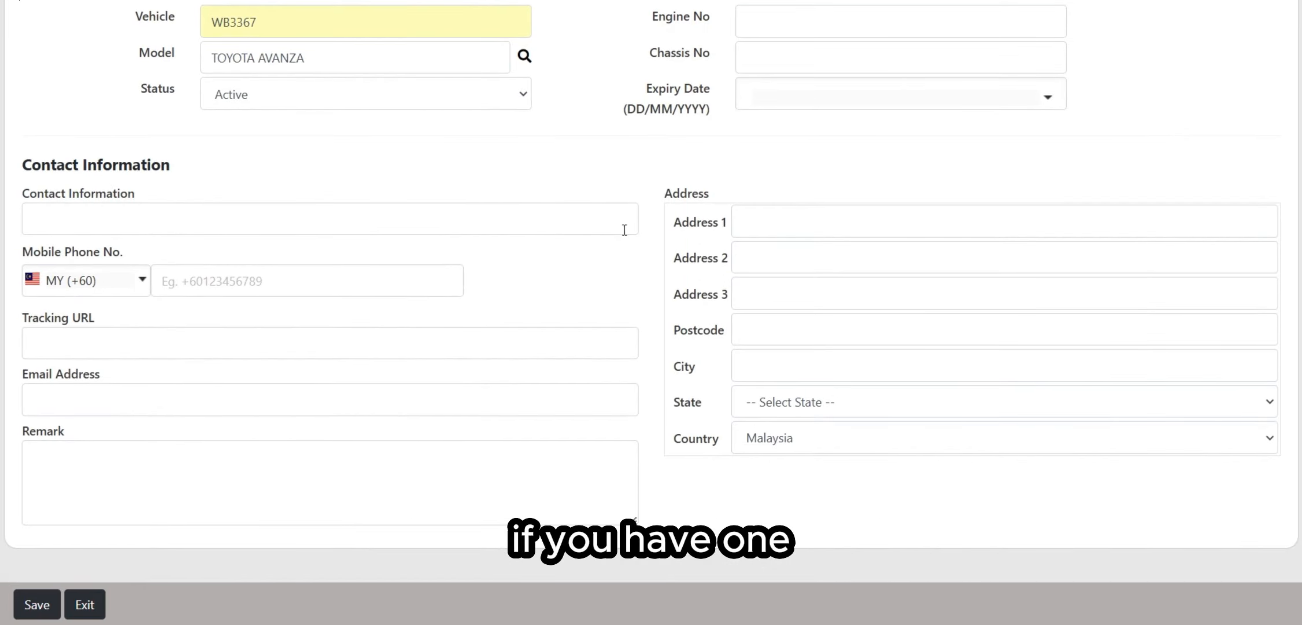
scroll(359, 297, "up", 4)
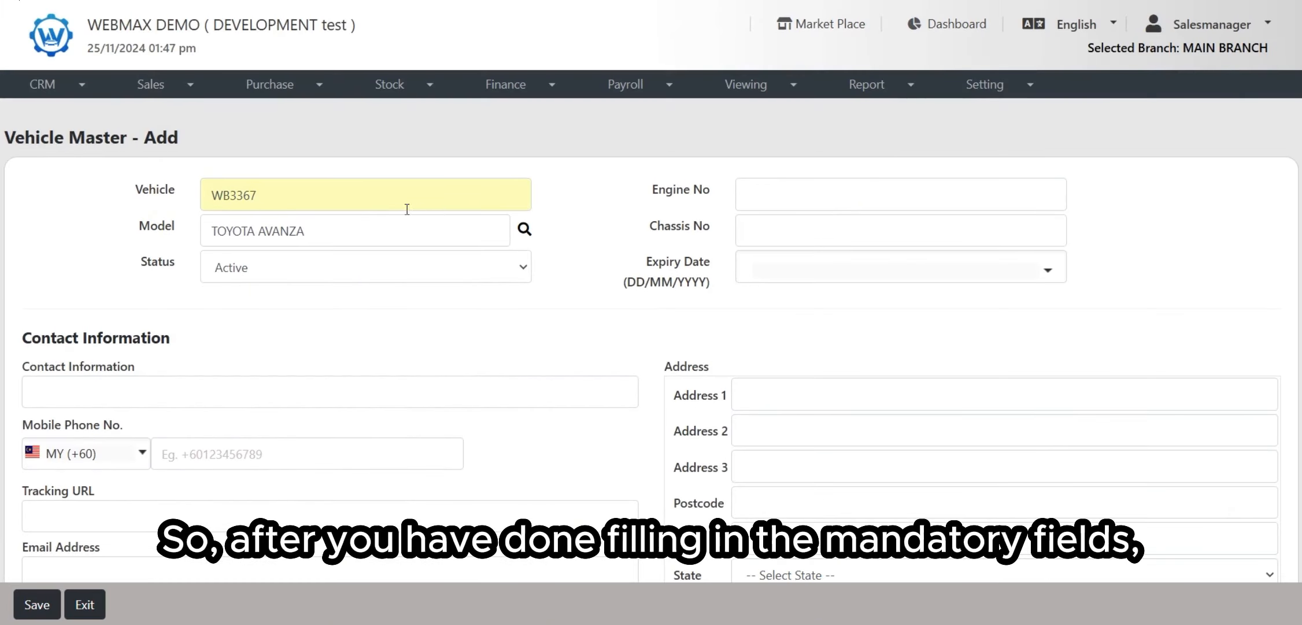
scroll(439, 227, "down", 4)
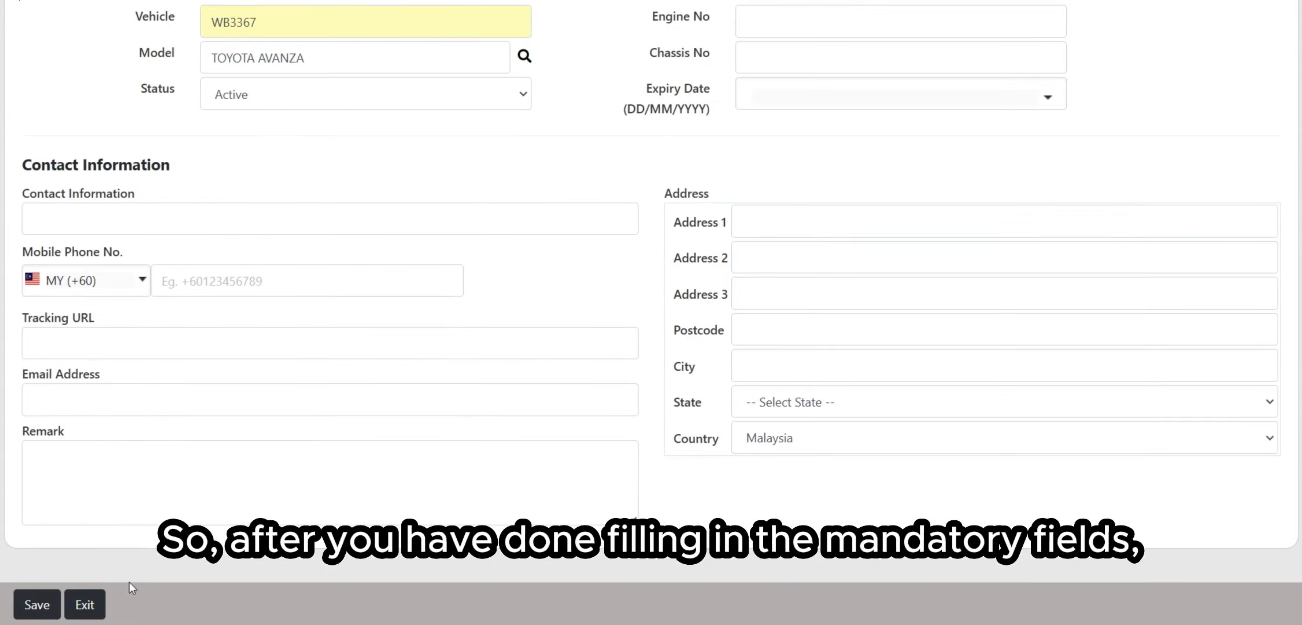
left_click(37, 604)
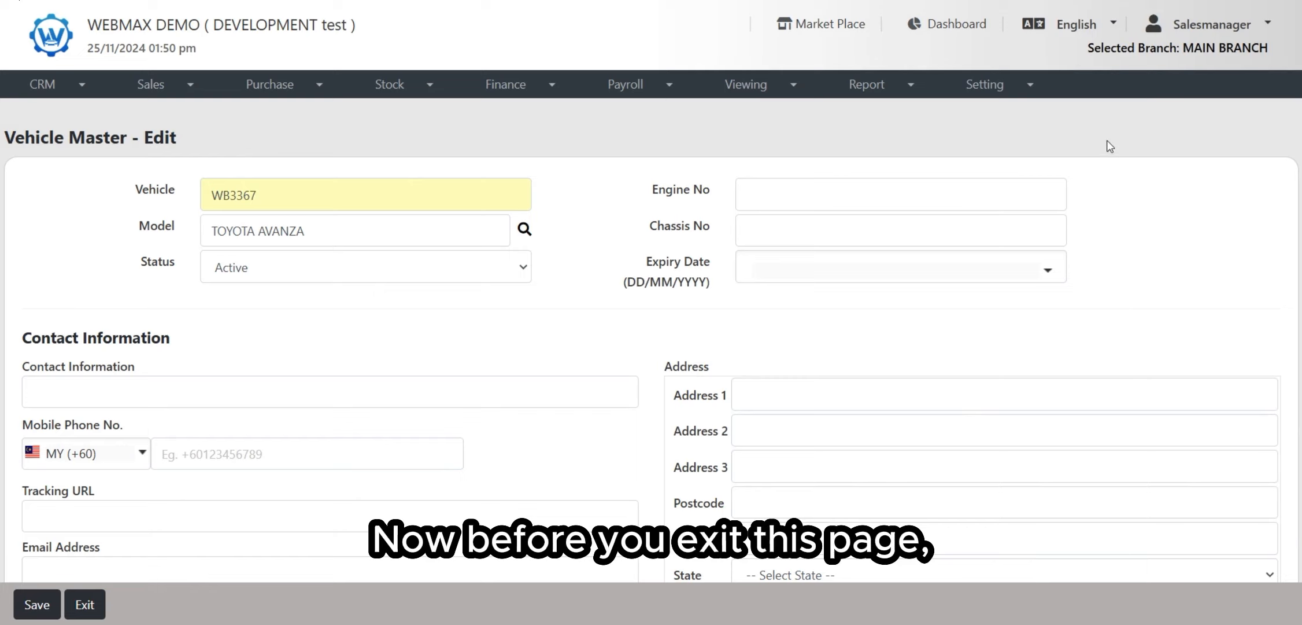
- Look up the customer XYZ SDN BHD, add the first record with that name to the vehicle, and save the vehicle
scroll(1107, 142, "down", 10)
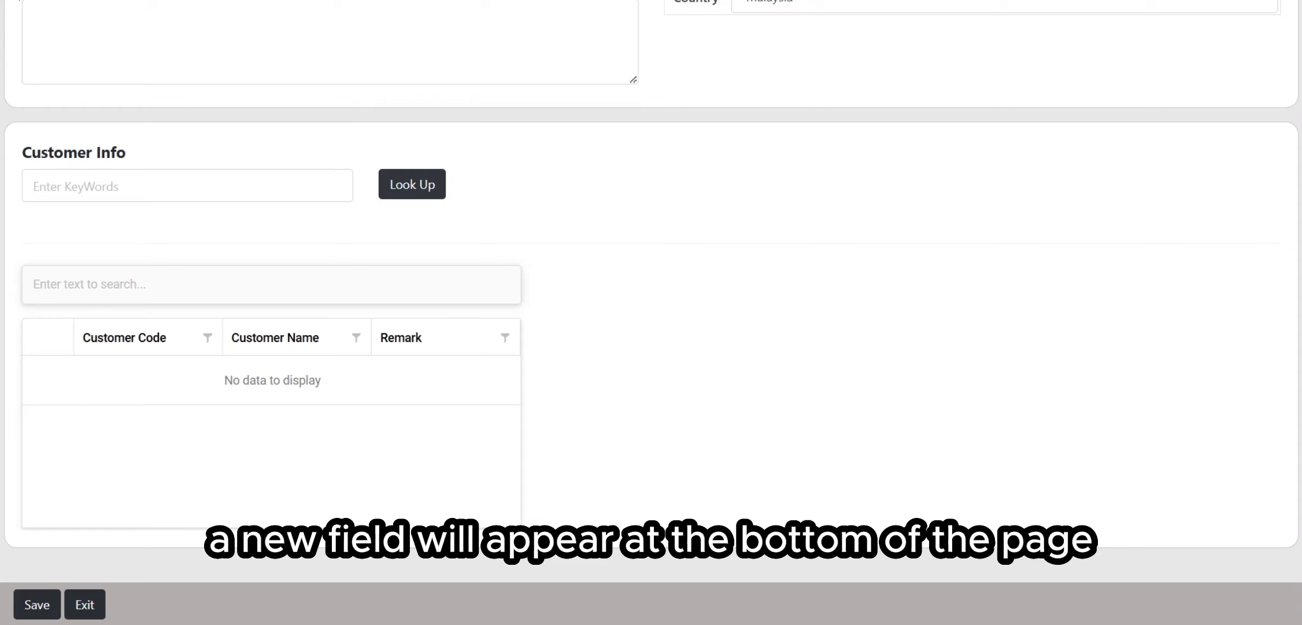
left_click_drag(23, 149, 171, 157)
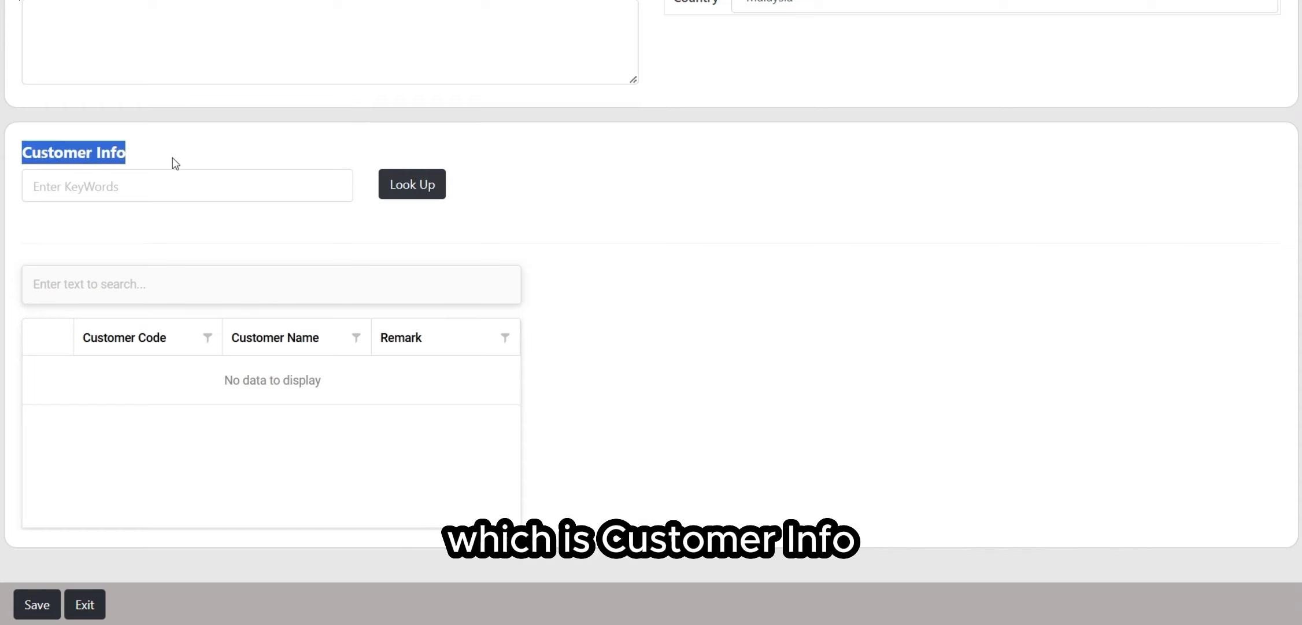
left_click(172, 158)
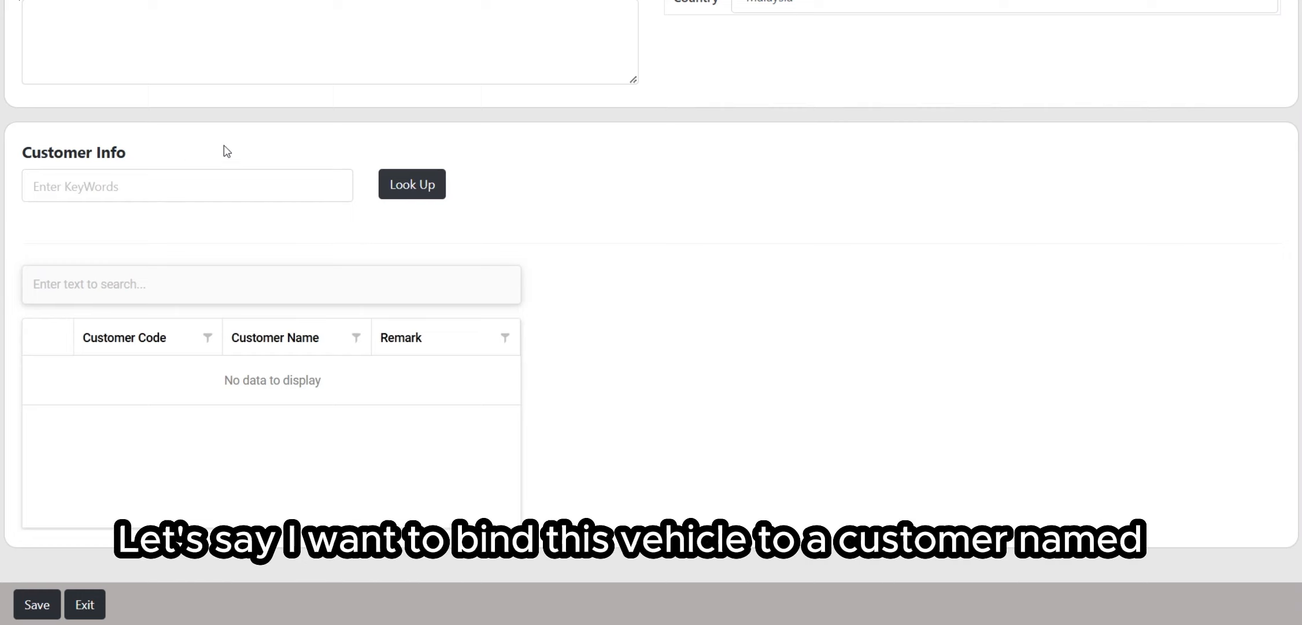
left_click(275, 198)
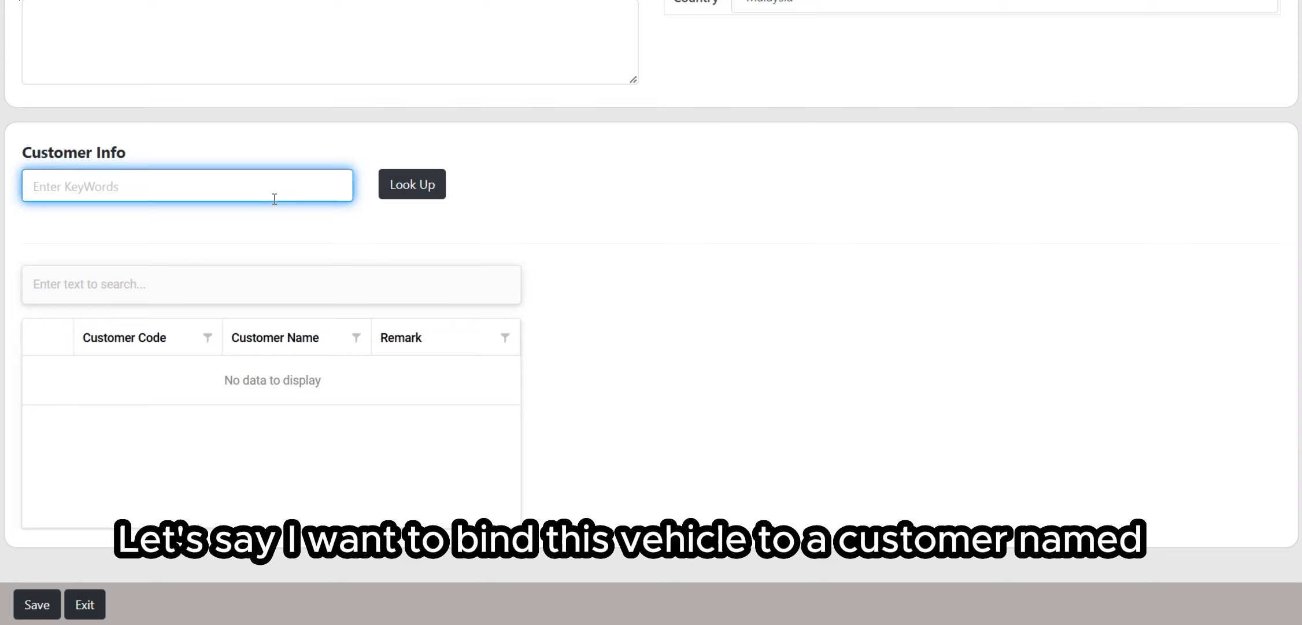
type("XYZ SDN BHD")
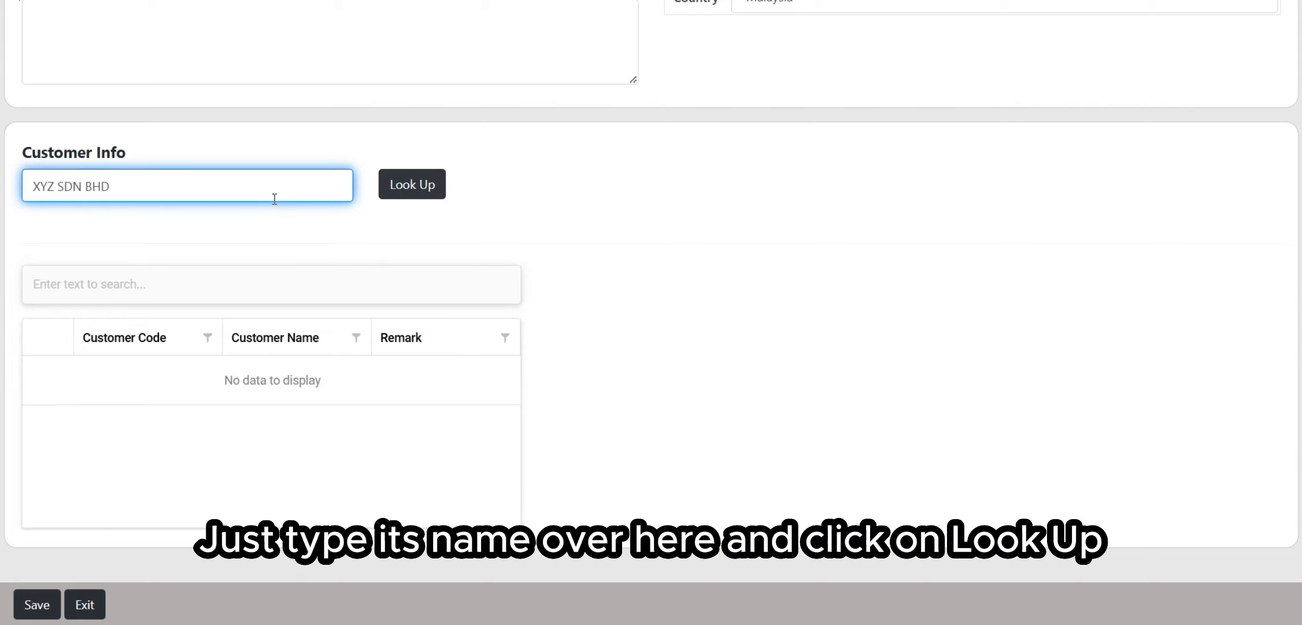
left_click(412, 185)
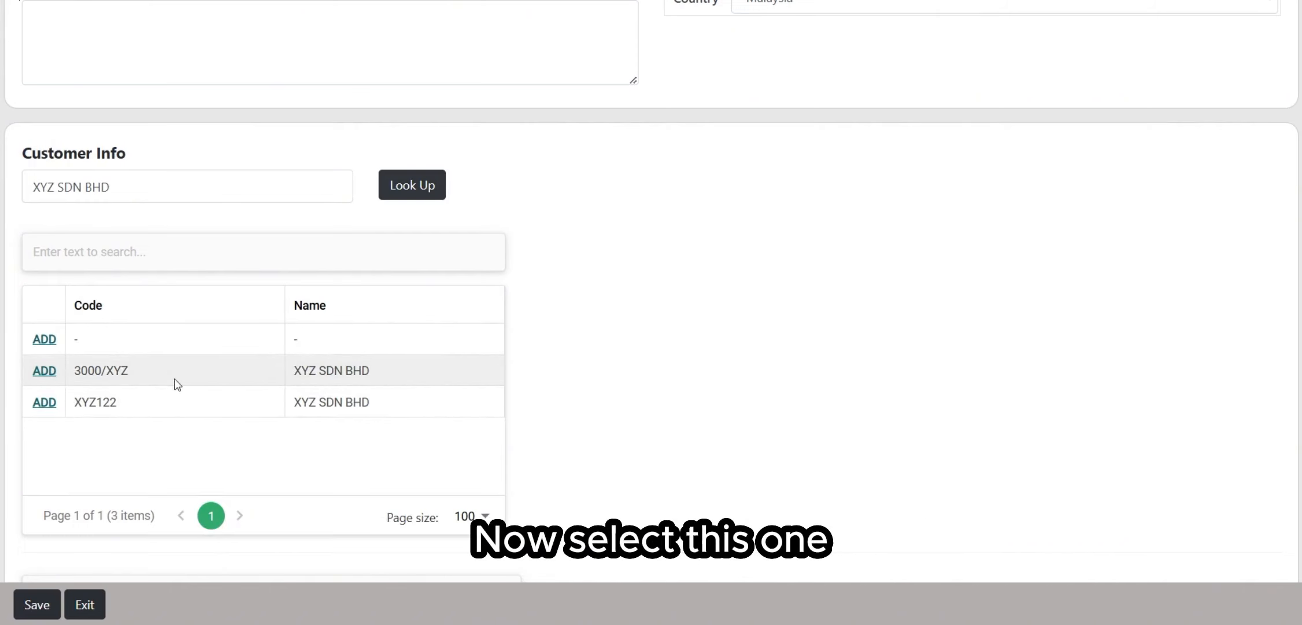
left_click(44, 371)
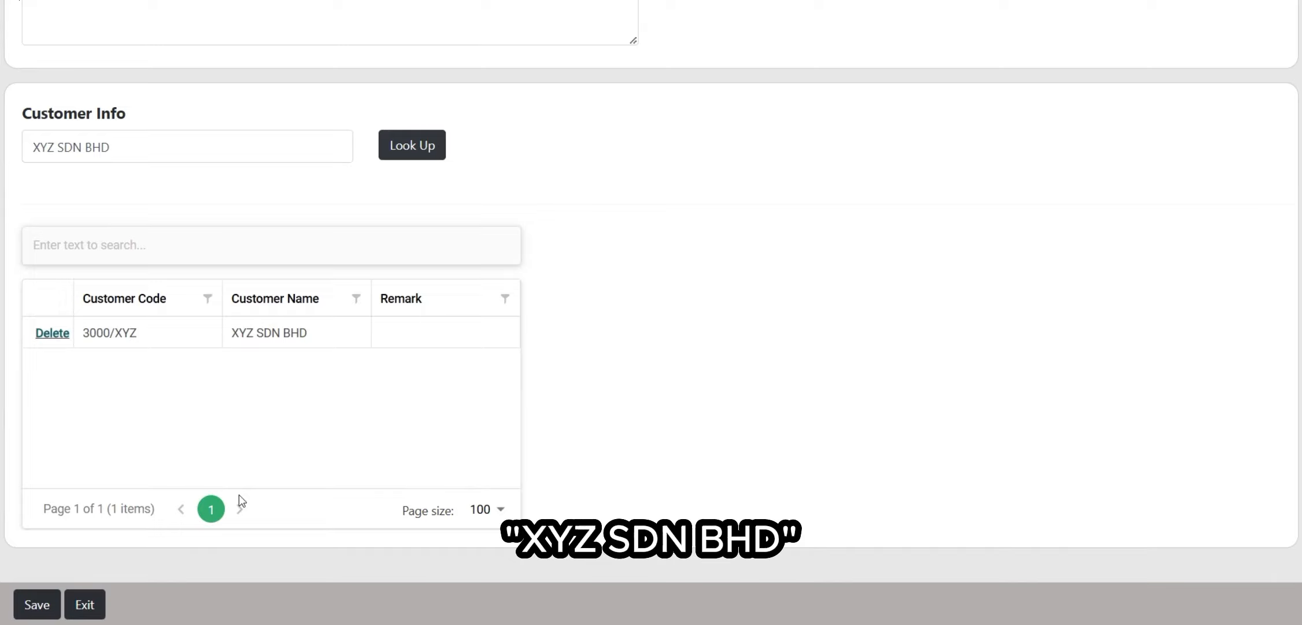
scroll(343, 468, "up", 10)
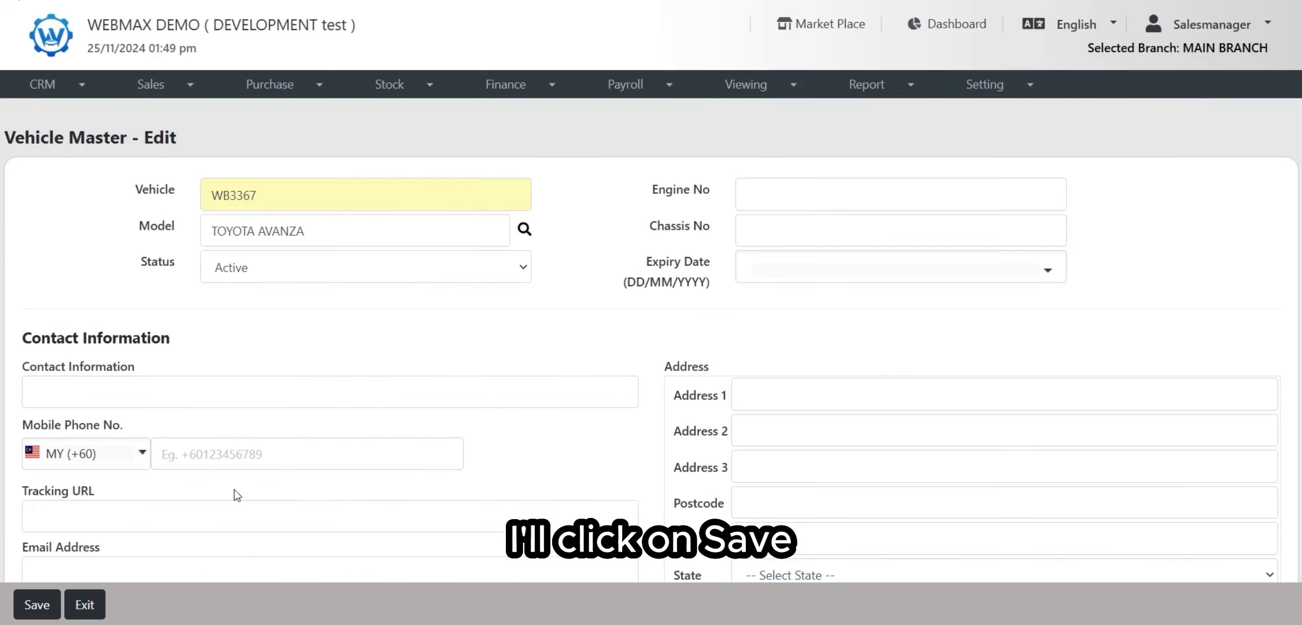
left_click(49, 605)
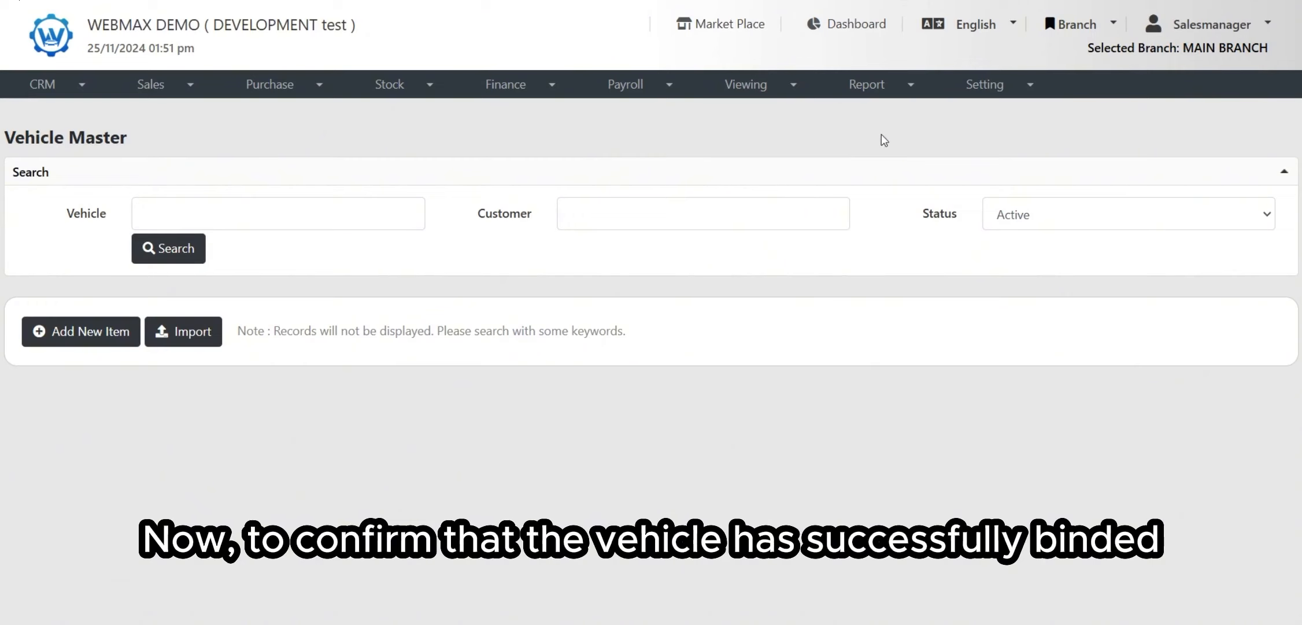
- Search the customer master for "xyz sdn bhd"
left_click(1018, 86)
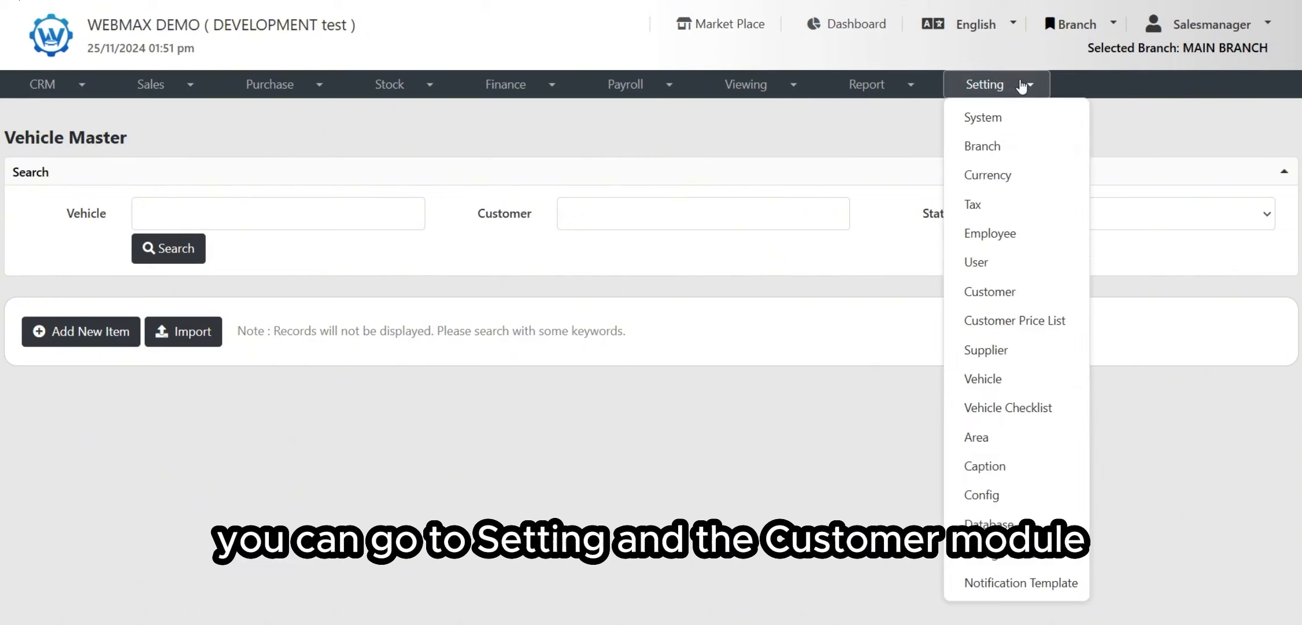
left_click(1030, 292)
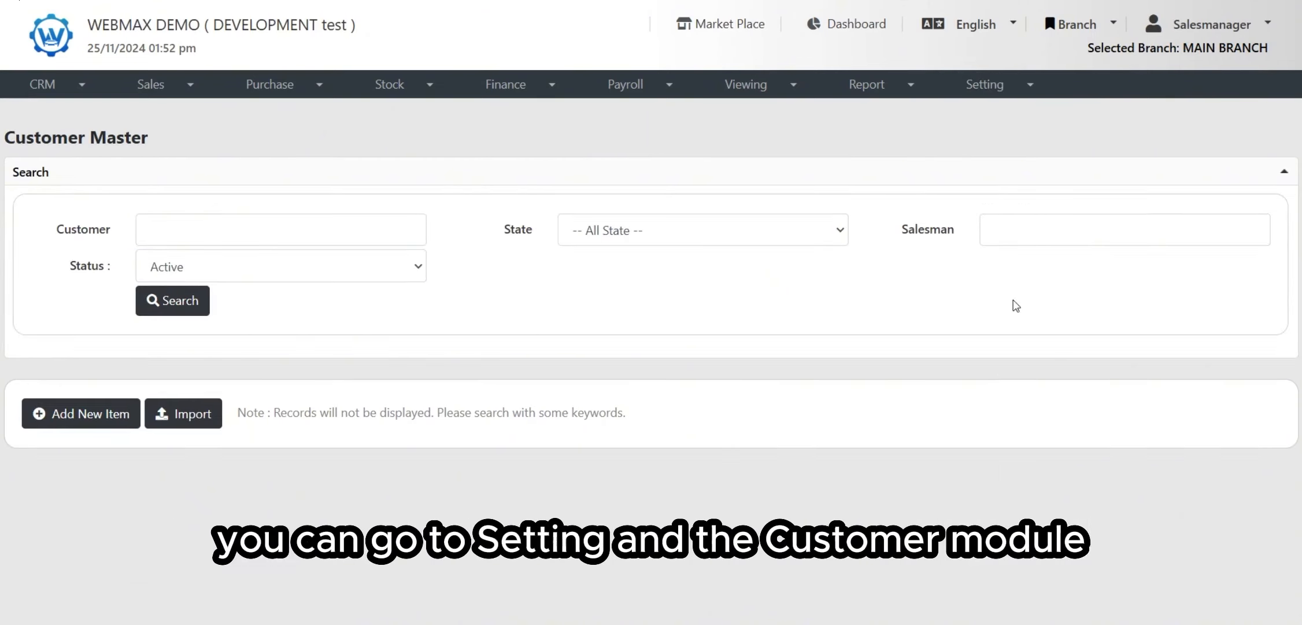
left_click(312, 225)
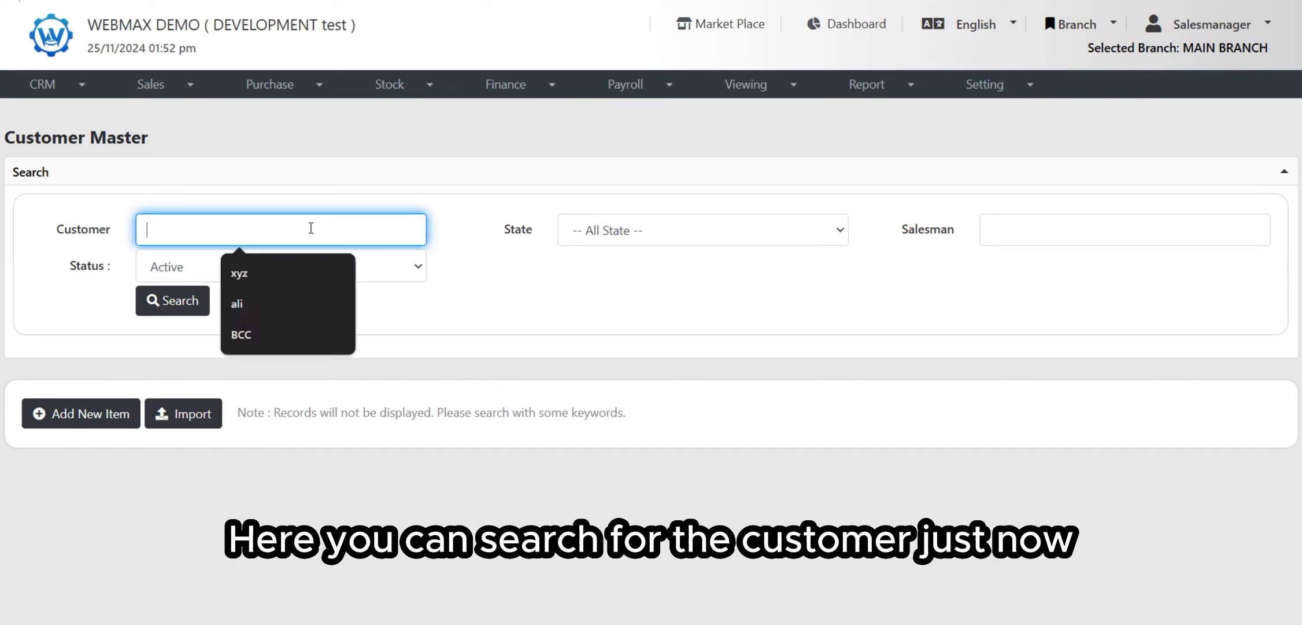
type("zyz")
key("BackSpace")
key("BackSpace")
key("BackSpace")
type("x")
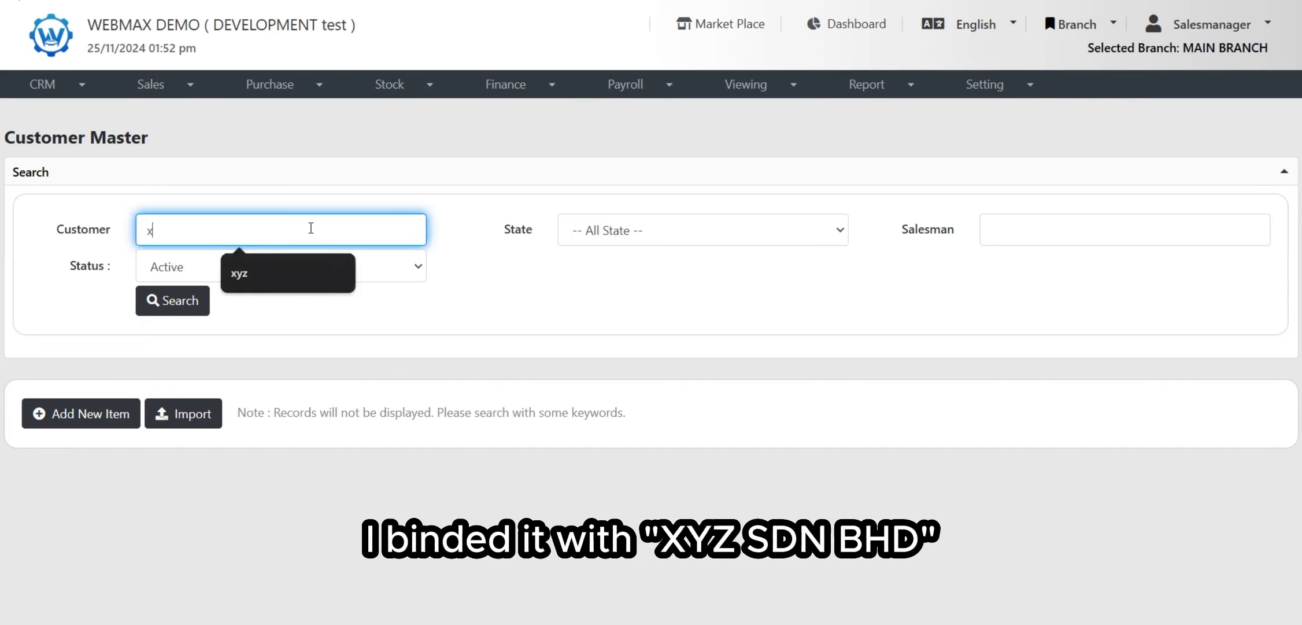
type("yz sdn bhd")
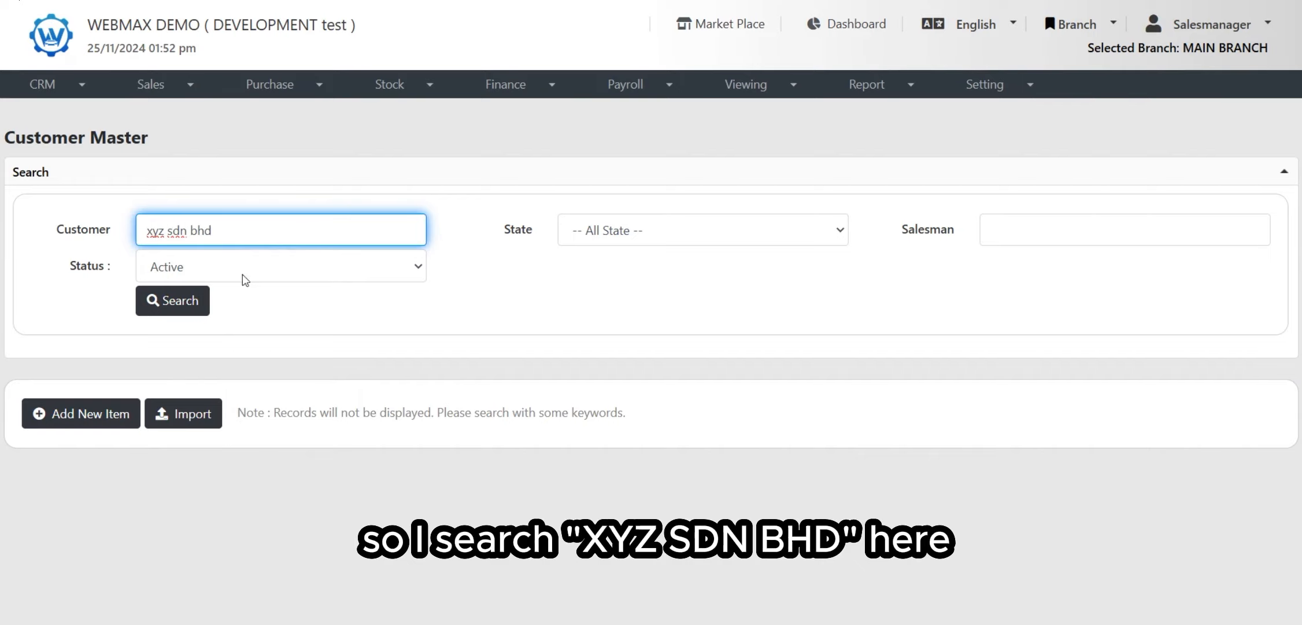
left_click(198, 295)
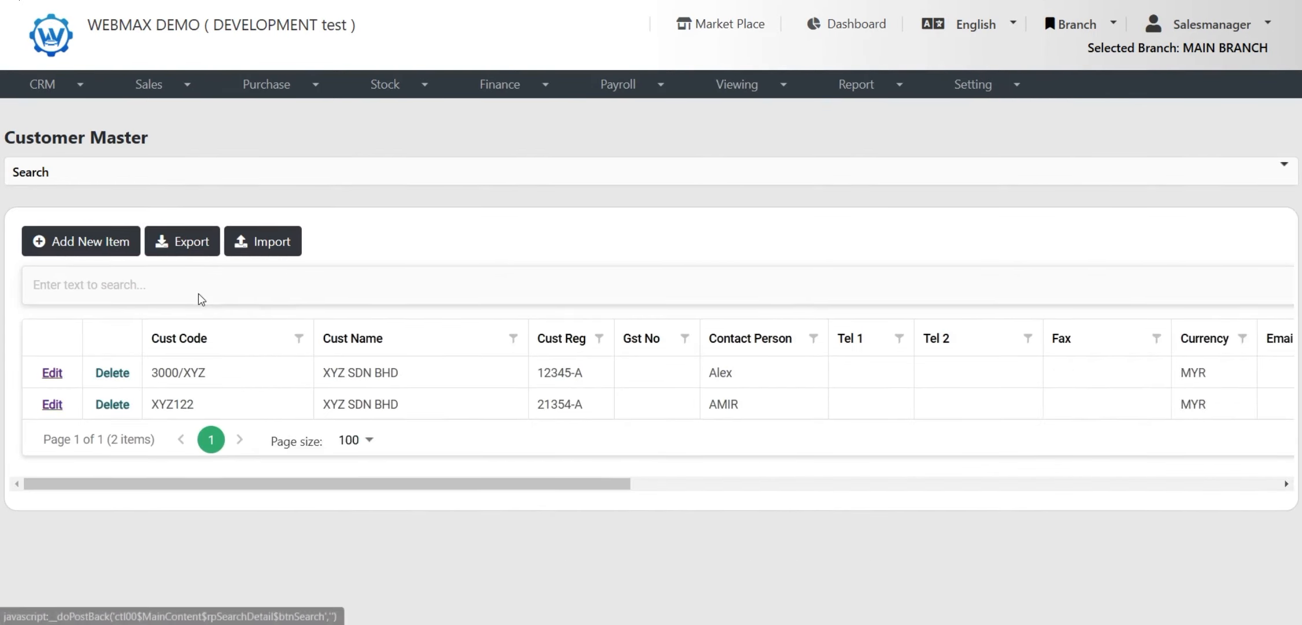
- Open the first XYZ SDN BHD record for editing and check its vehicle list for WB3367
left_click(54, 373)
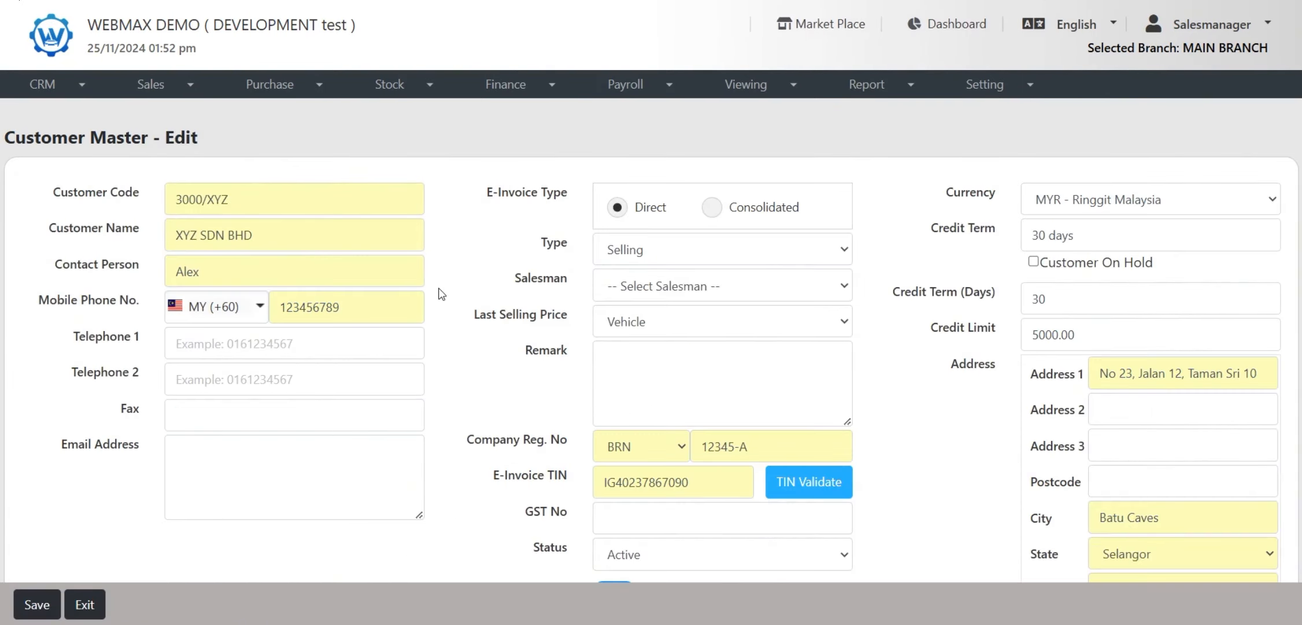
scroll(445, 295, "down", 10)
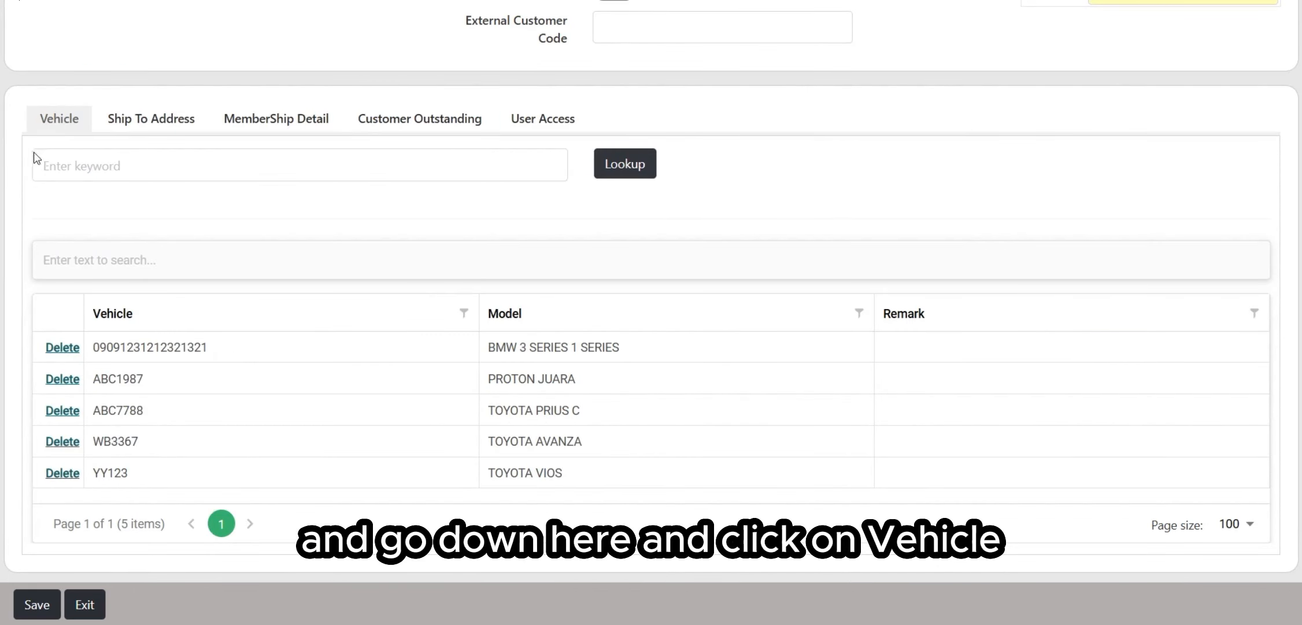
left_click_drag(140, 443, 614, 441)
left_click(159, 452)
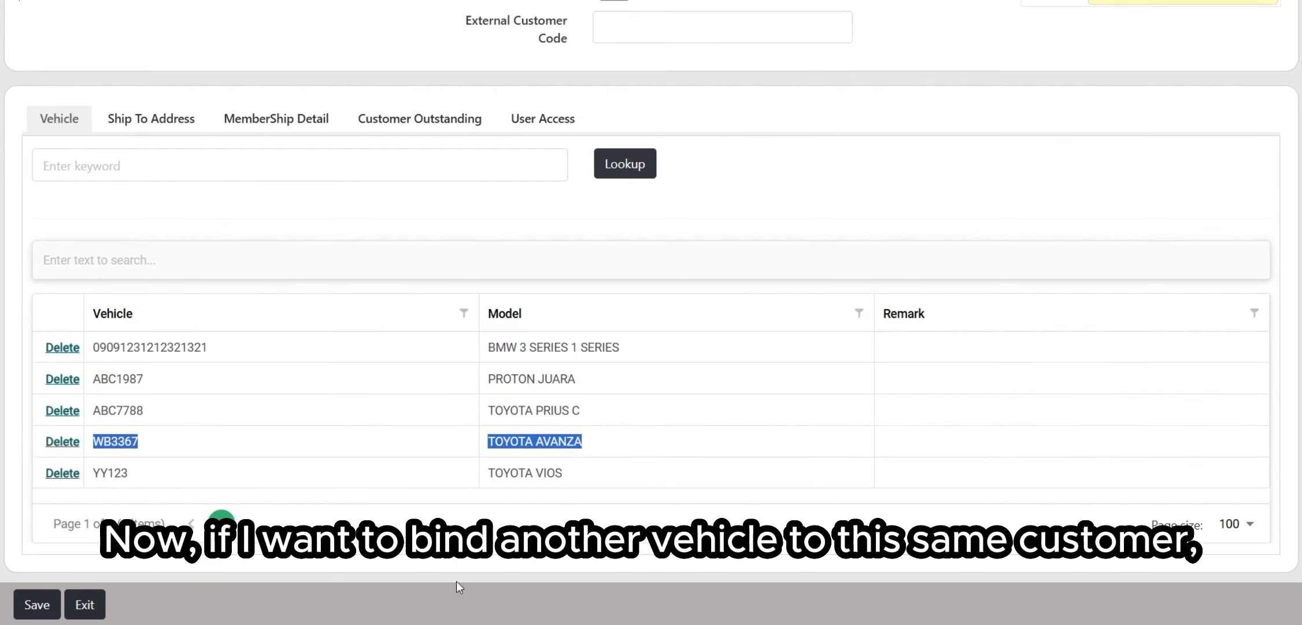
left_click(346, 282)
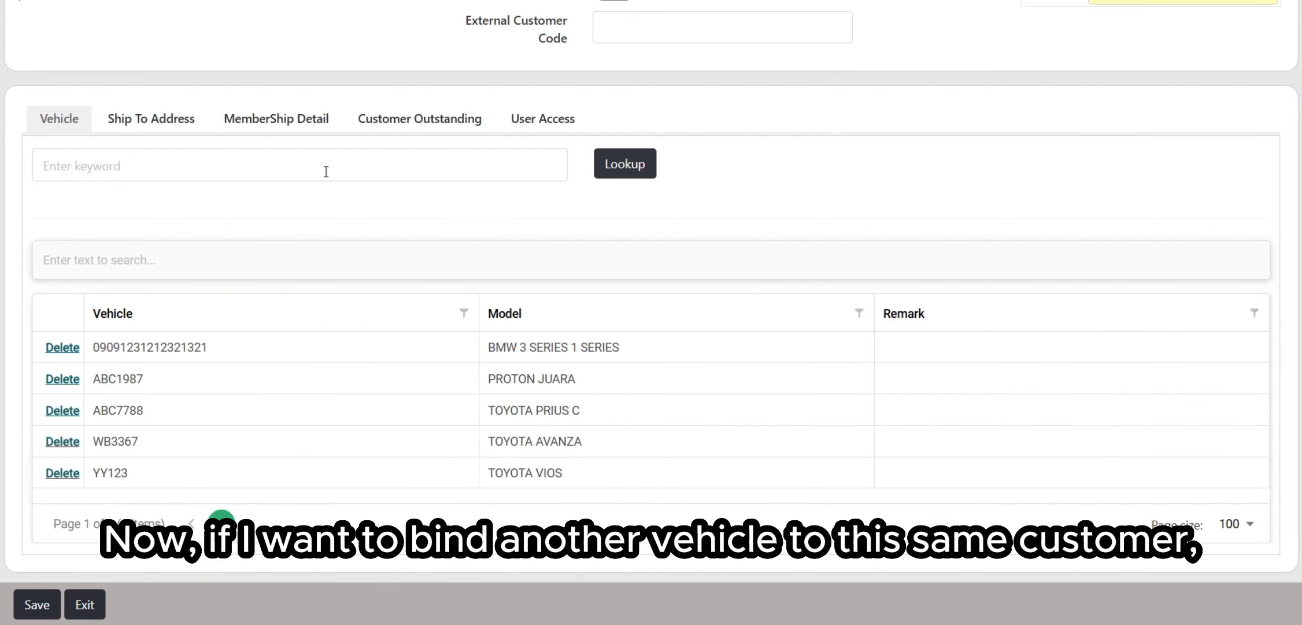
- Look up vehicles matching "ABC" and add ABC12345 (PROTON INSPIRA) to the customer's vehicle list
left_click(374, 173)
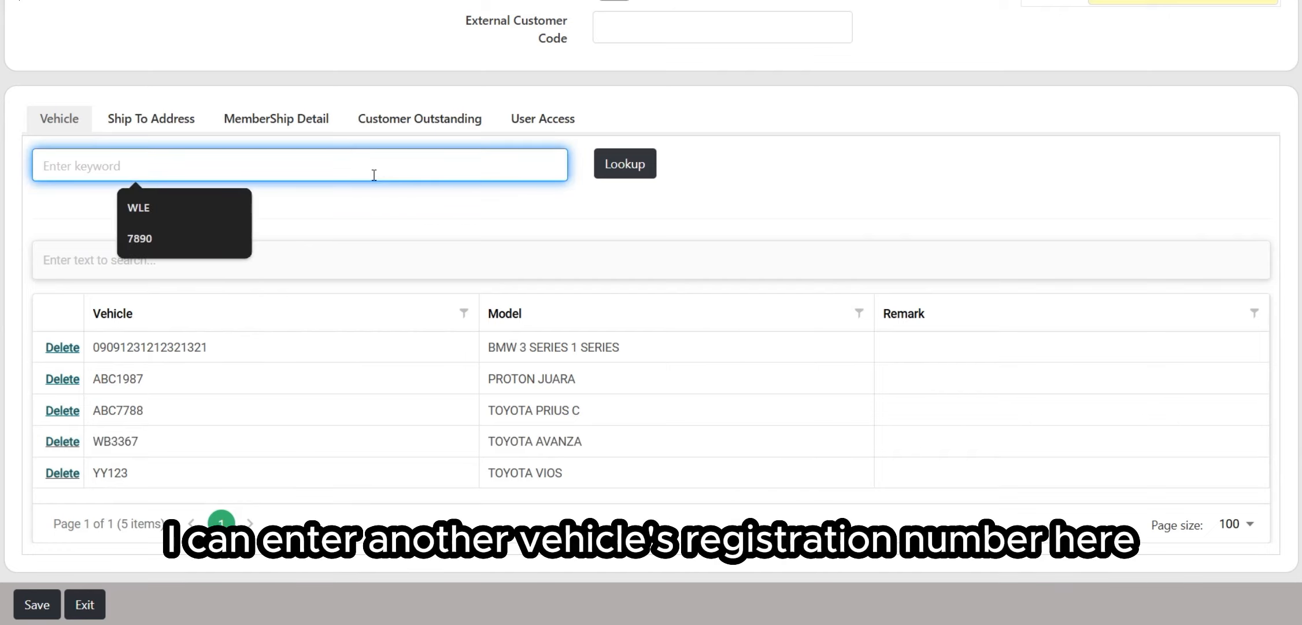
type("ABC")
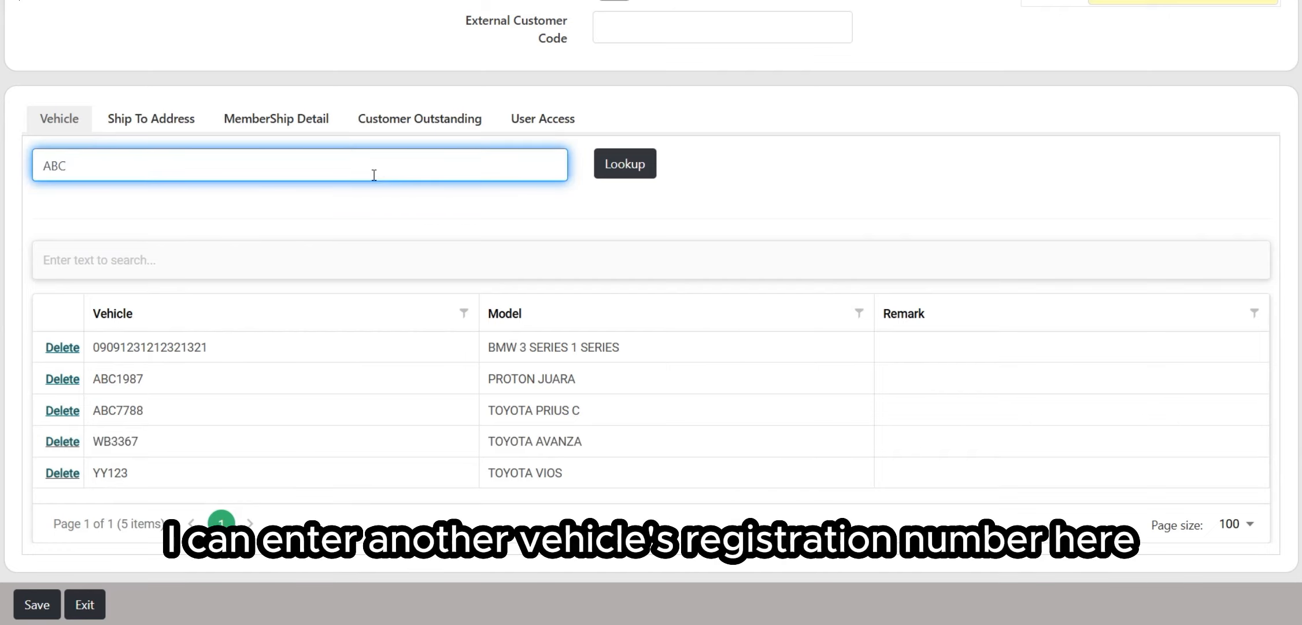
left_click(630, 165)
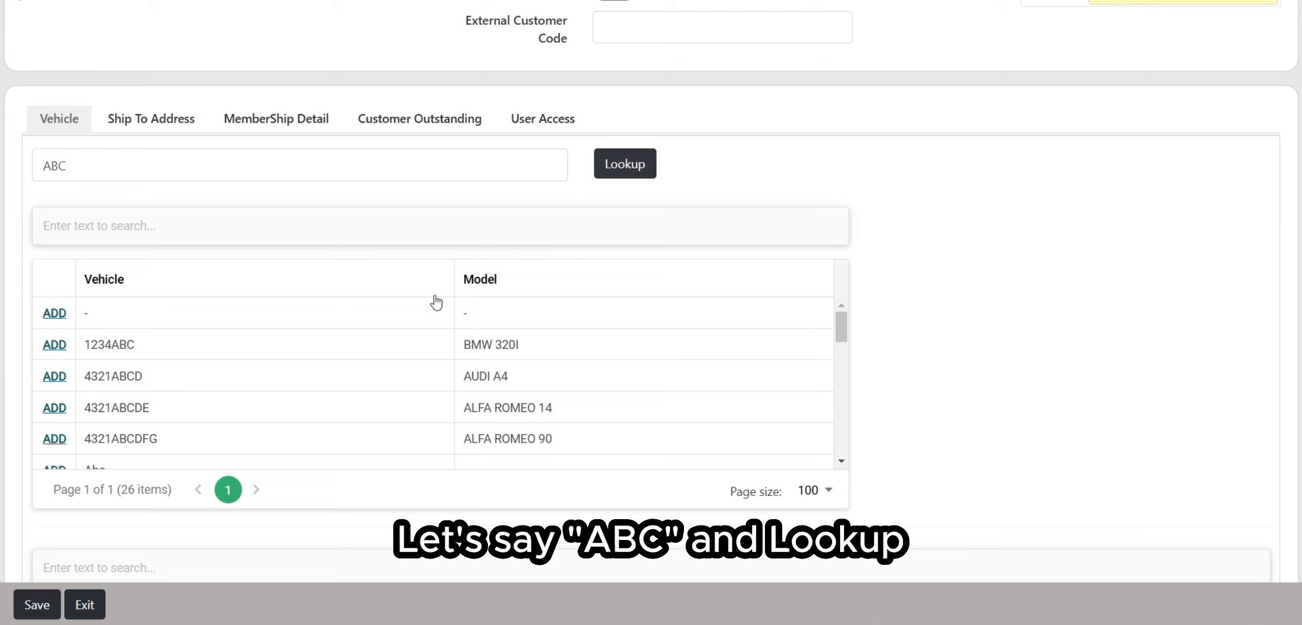
scroll(521, 371, "down", 5)
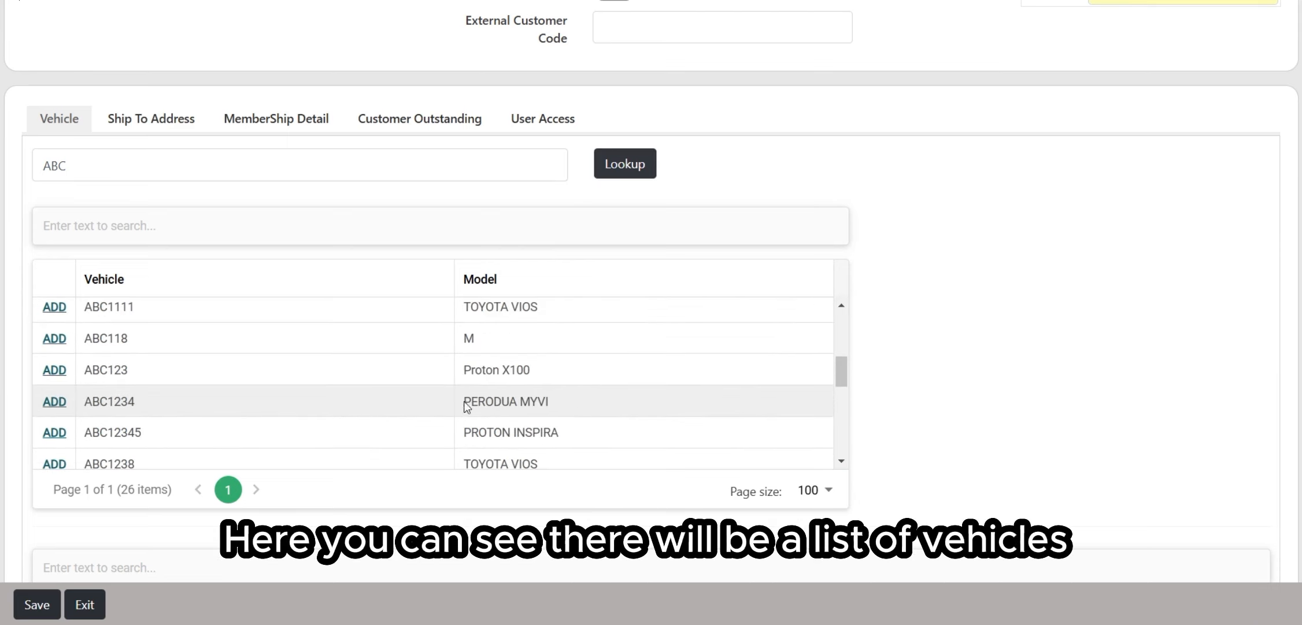
scroll(174, 407, "up", 2)
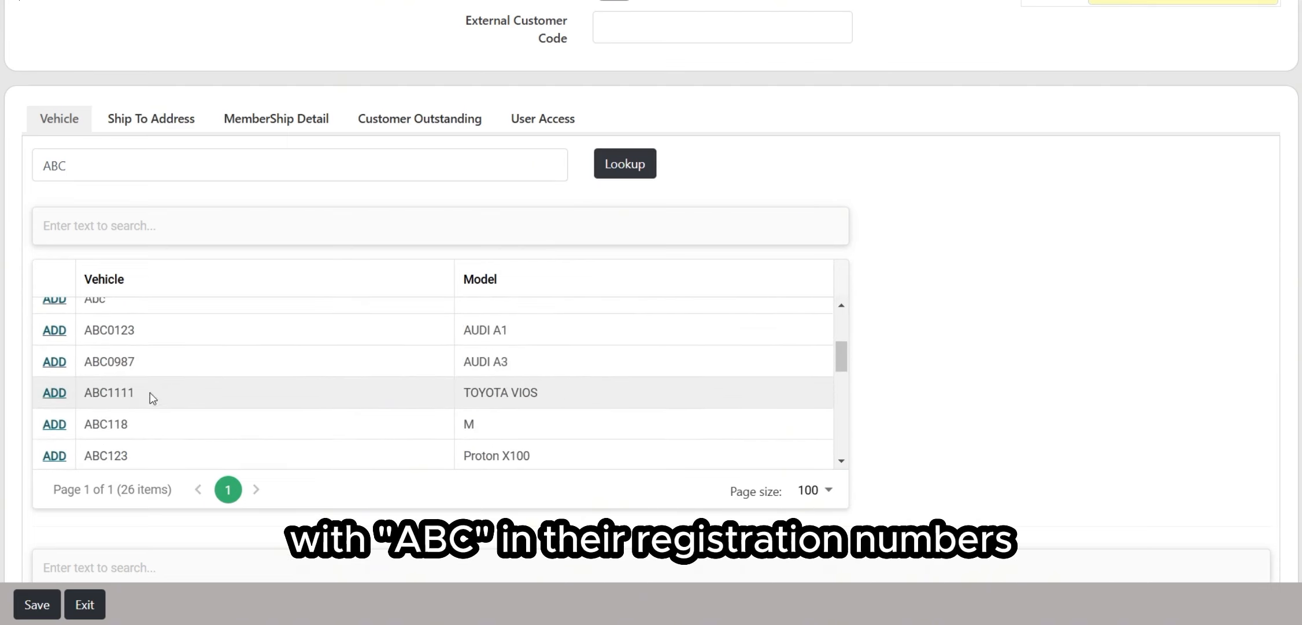
scroll(136, 376, "down", 3)
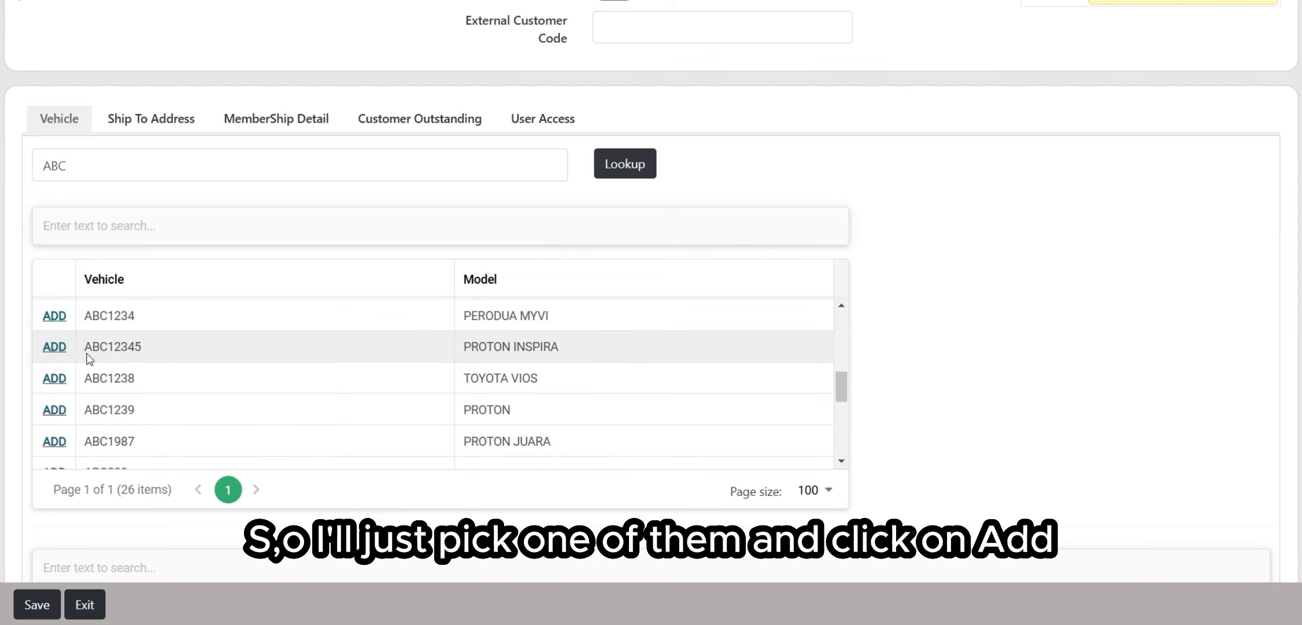
left_click(56, 349)
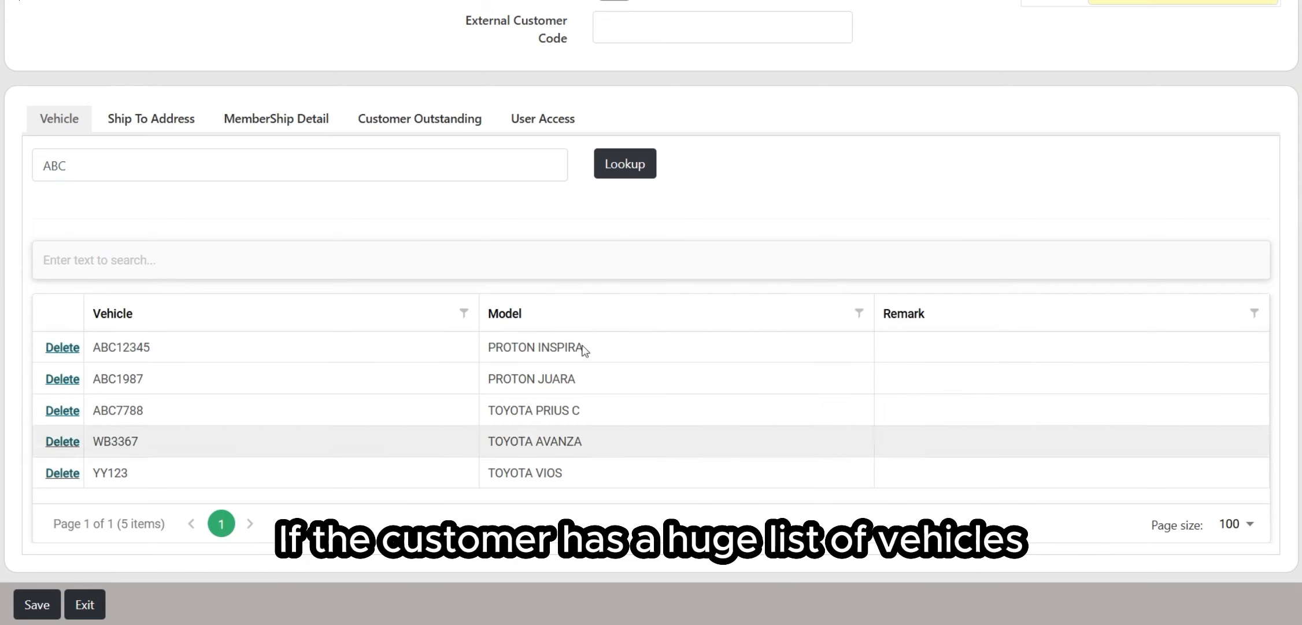
- Filter the customer's bound vehicle list by "avanza"
left_click(311, 257)
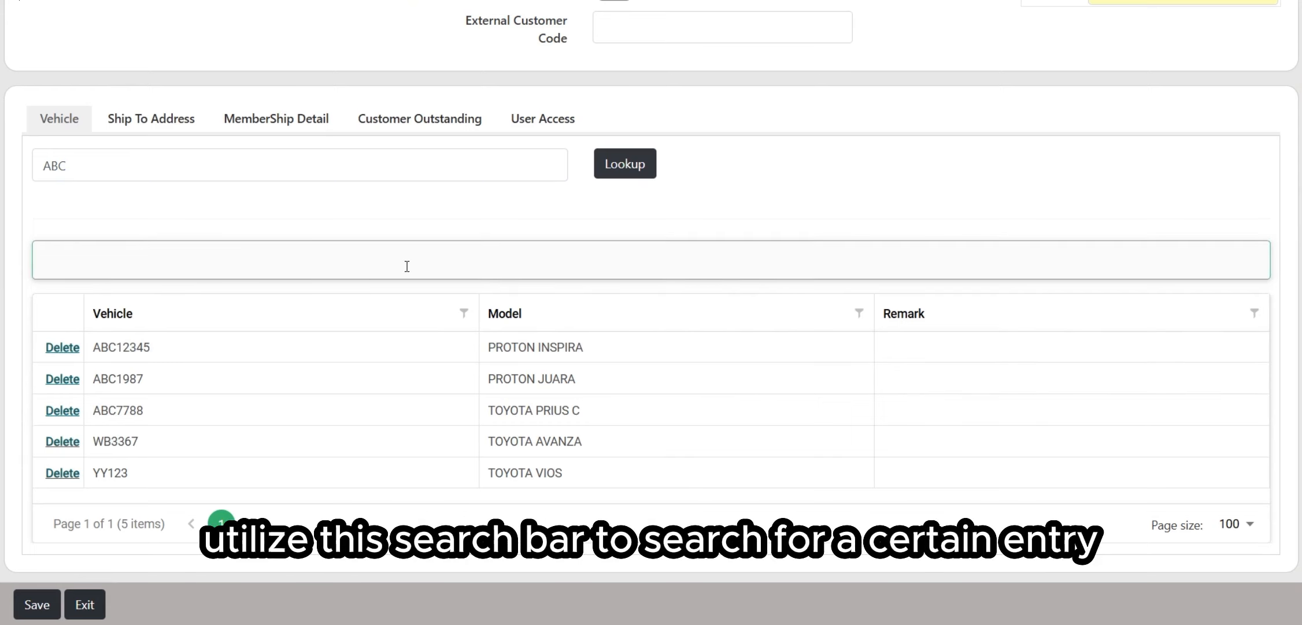
type("avanza")
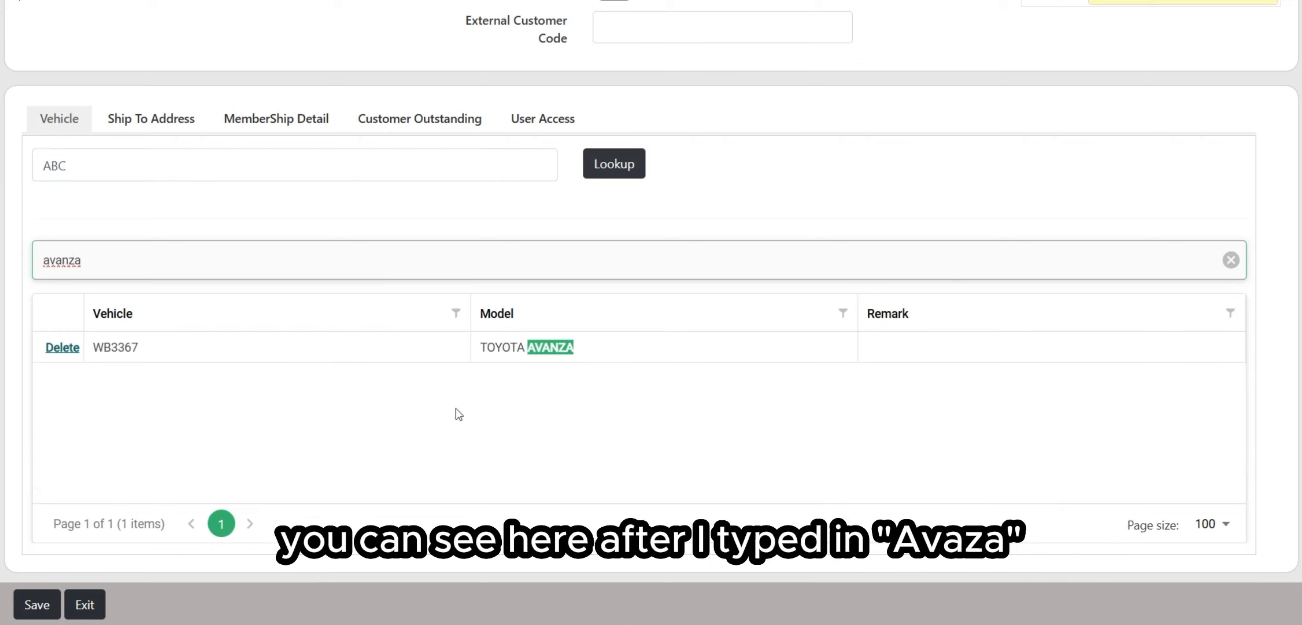
left_click(459, 414)
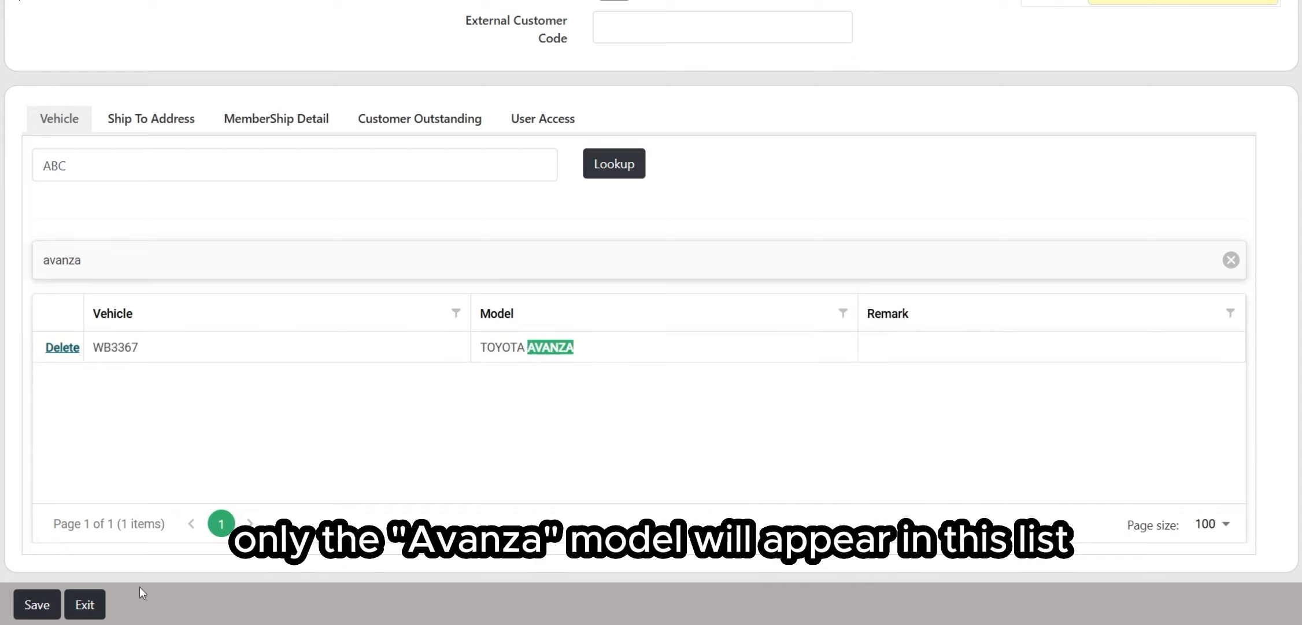
- Save the edited customer record for XYZ SDN BHD
scroll(110, 282, "up", 10)
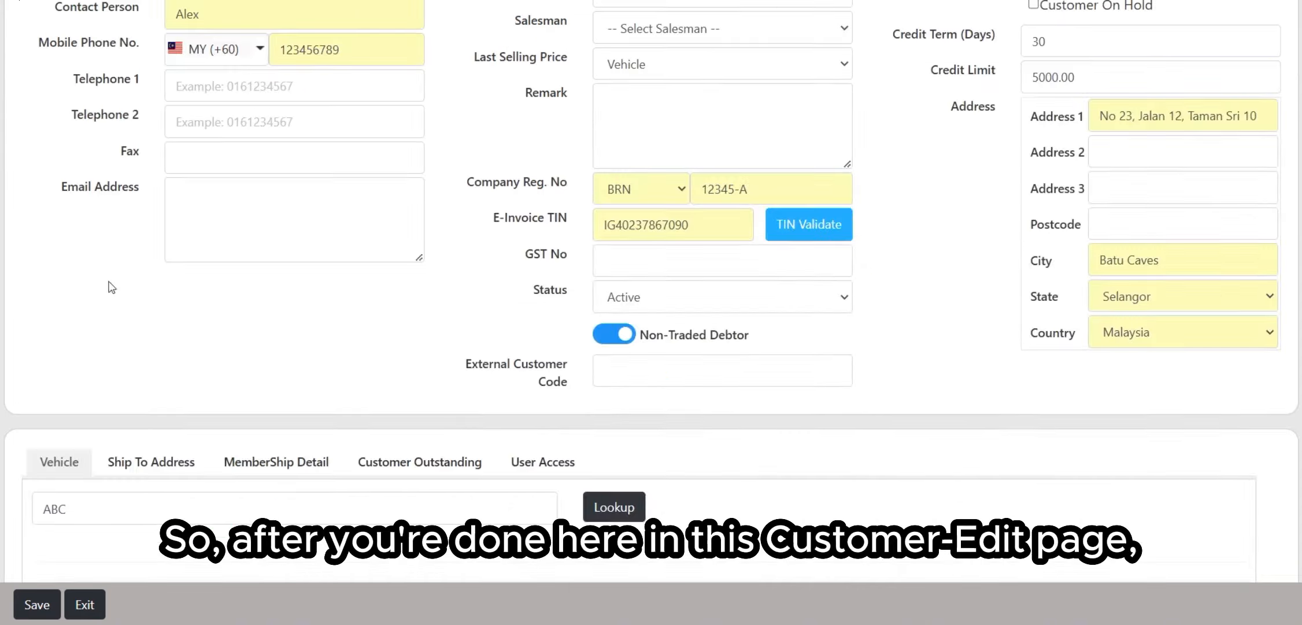
scroll(386, 215, "down", 6)
scroll(386, 216, "down", 5)
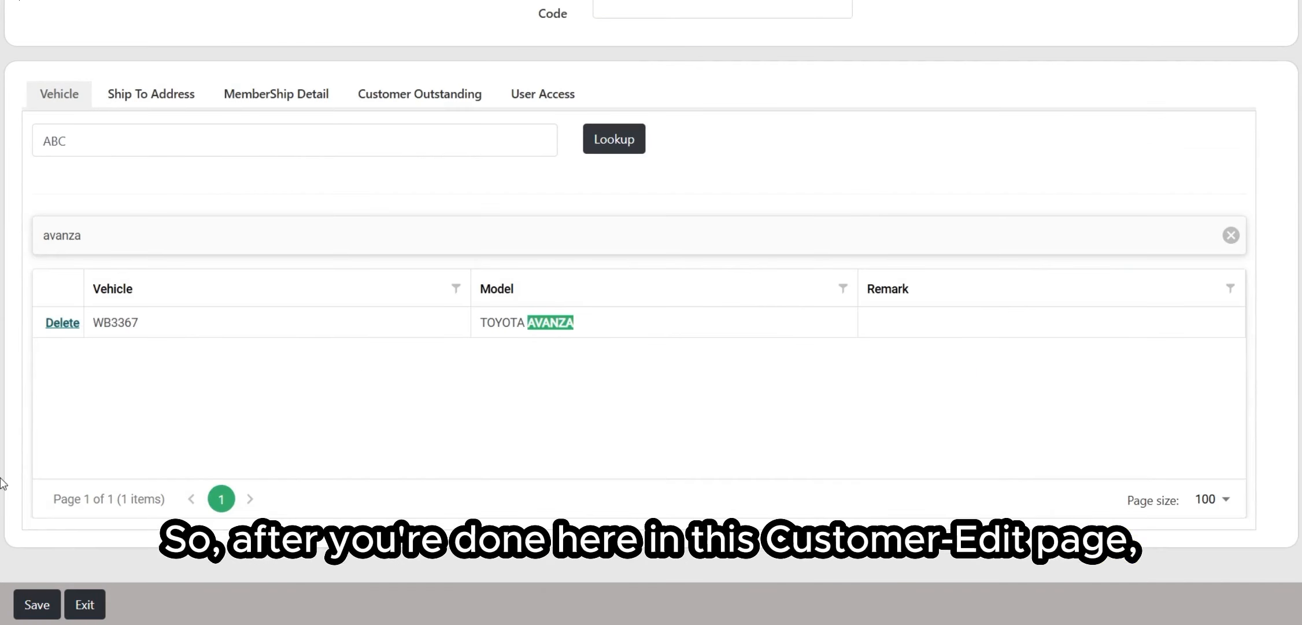
left_click(38, 605)
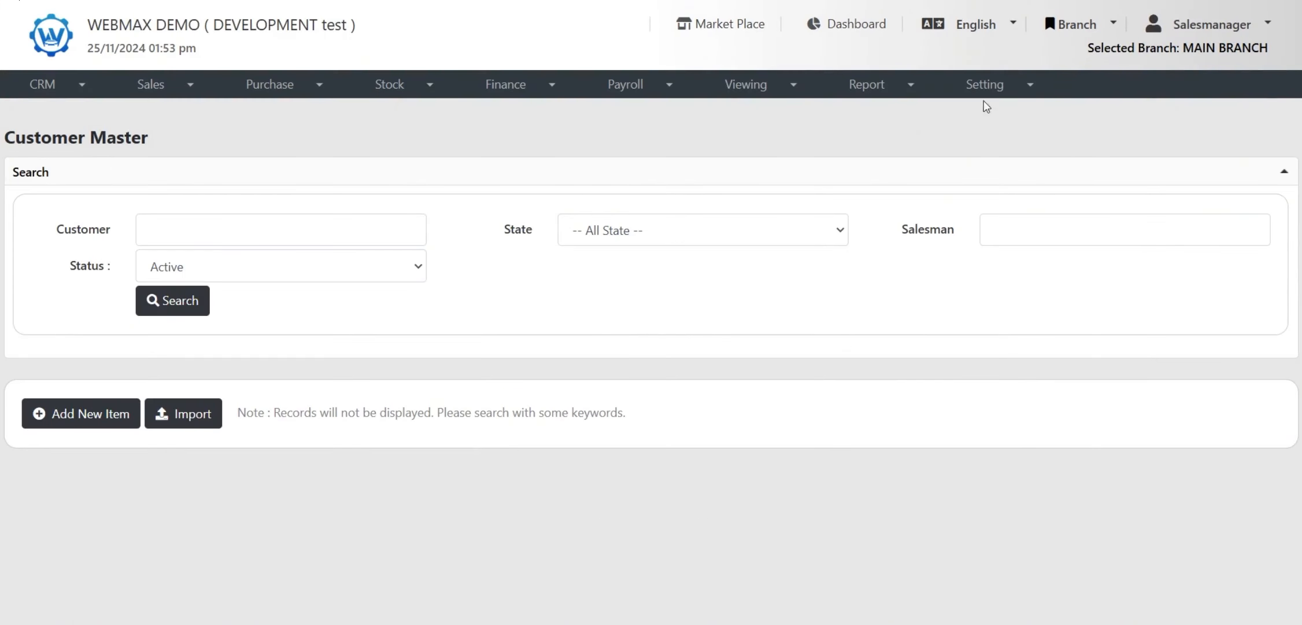
- Search the vehicle master for WB3367 and check the vehicle and model in its entry
left_click(995, 85)
left_click(1051, 374)
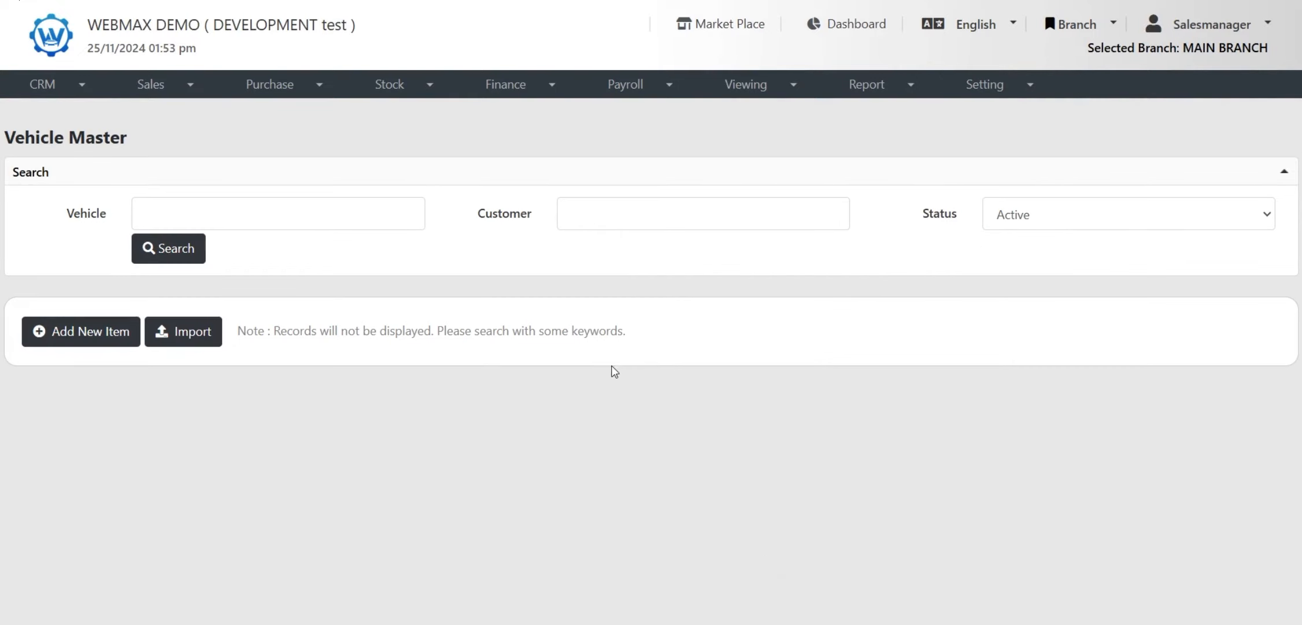
left_click(298, 213)
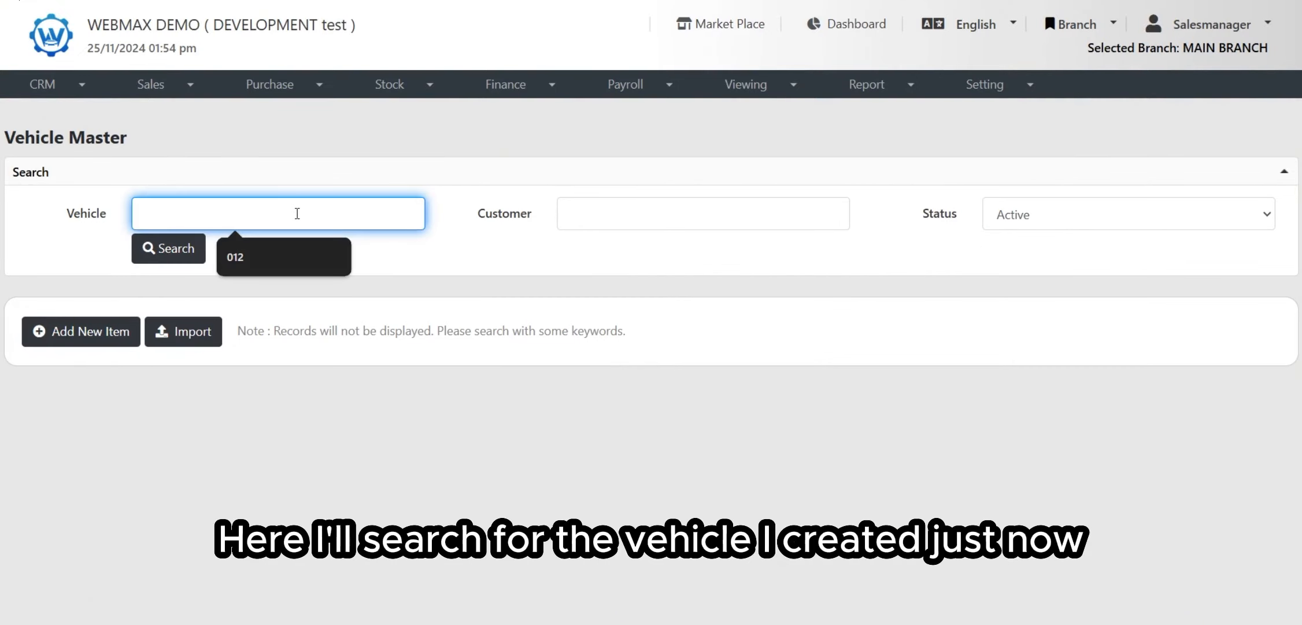
type("WB336")
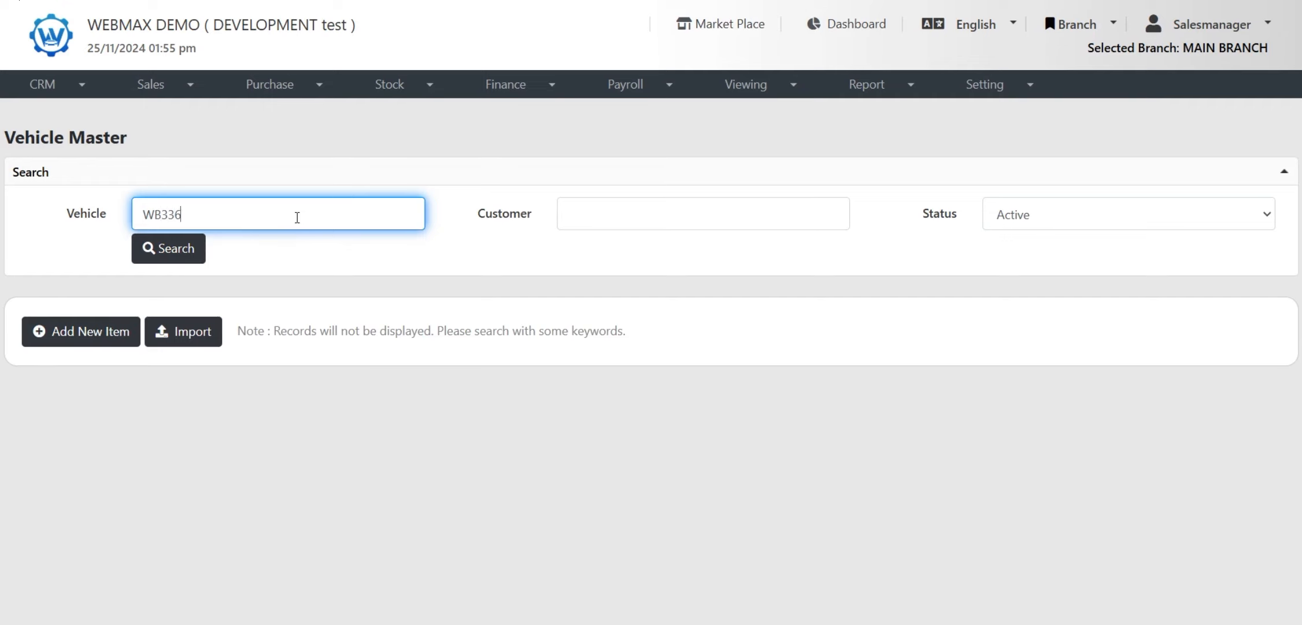
type("7")
left_click(174, 248)
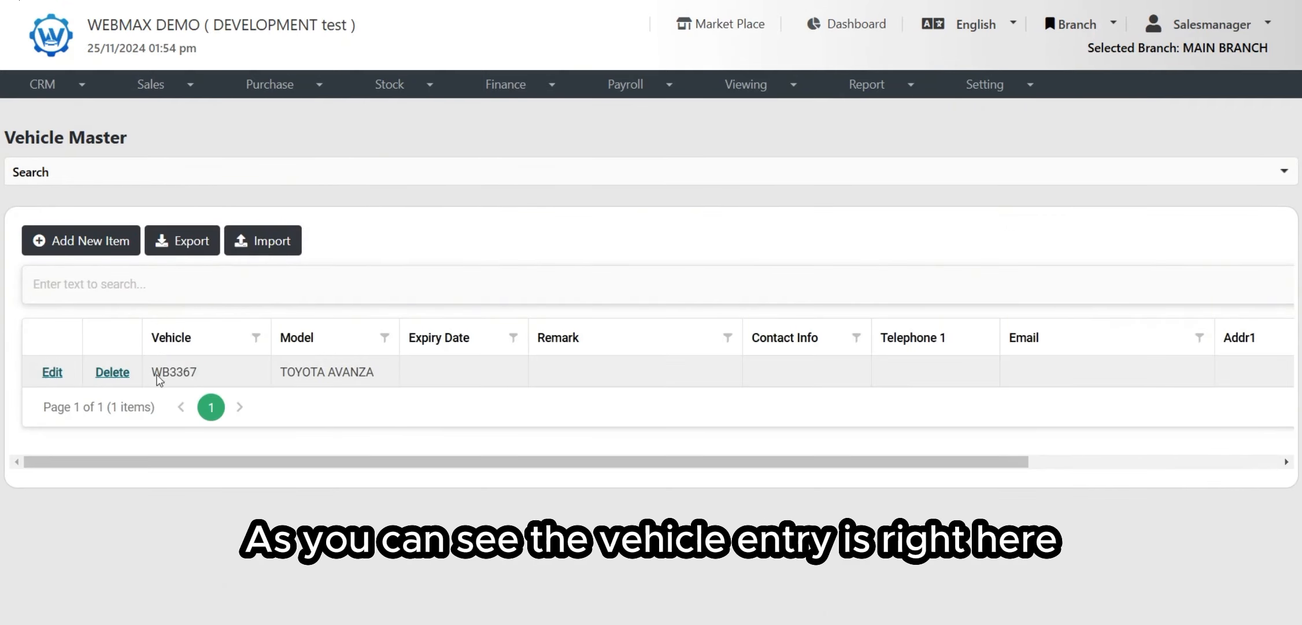
left_click_drag(157, 376, 573, 374)
left_click(933, 410)
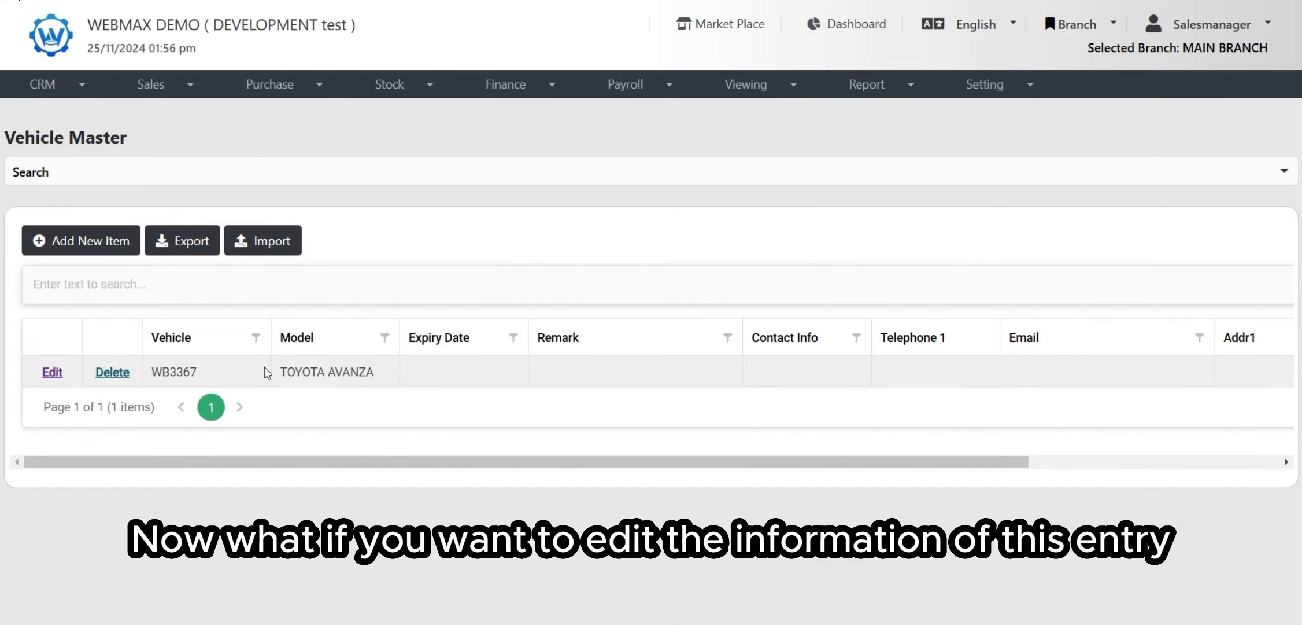
double_click(337, 372)
left_click_drag(287, 373, 357, 377)
left_click(358, 378)
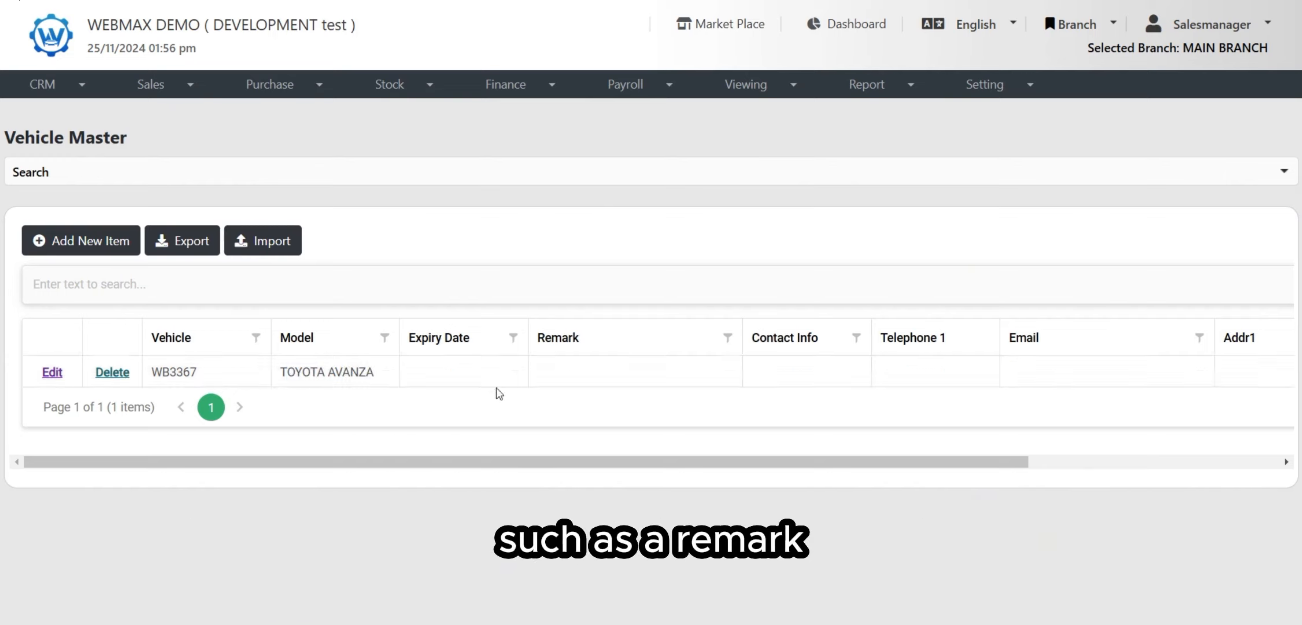
- Open the WB3367 vehicle record for editing and enter the contact person's name in Contact Information
left_click(56, 379)
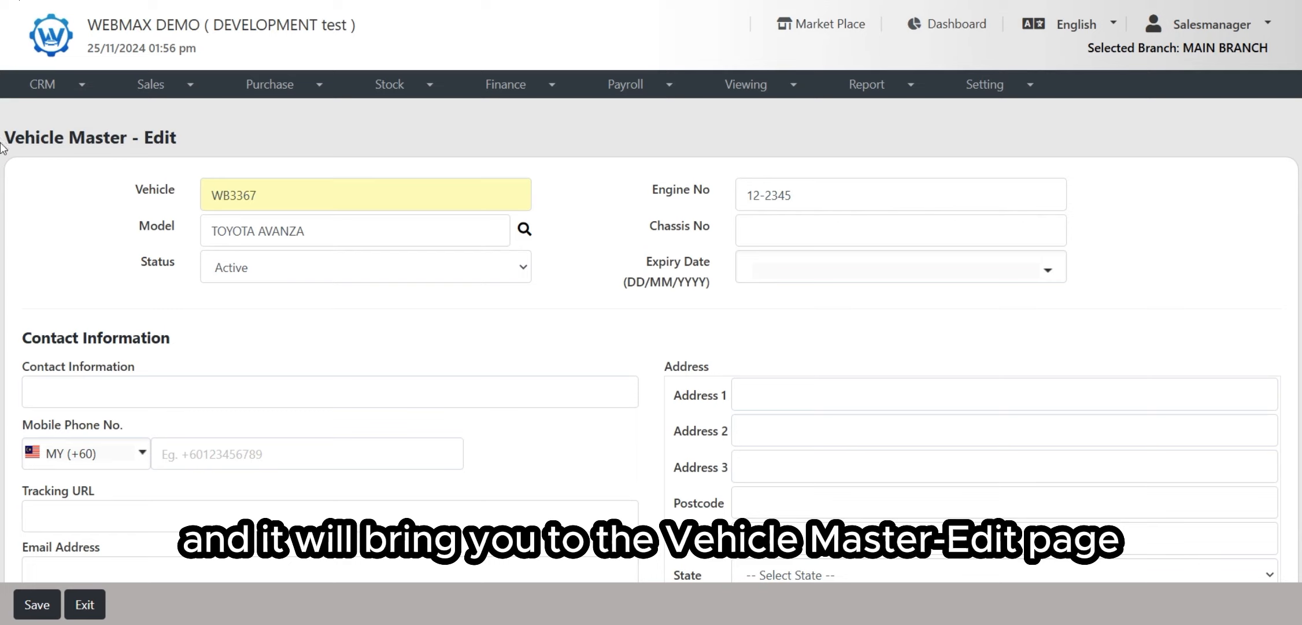
left_click_drag(2, 147, 176, 148)
left_click(602, 327)
left_click(546, 384)
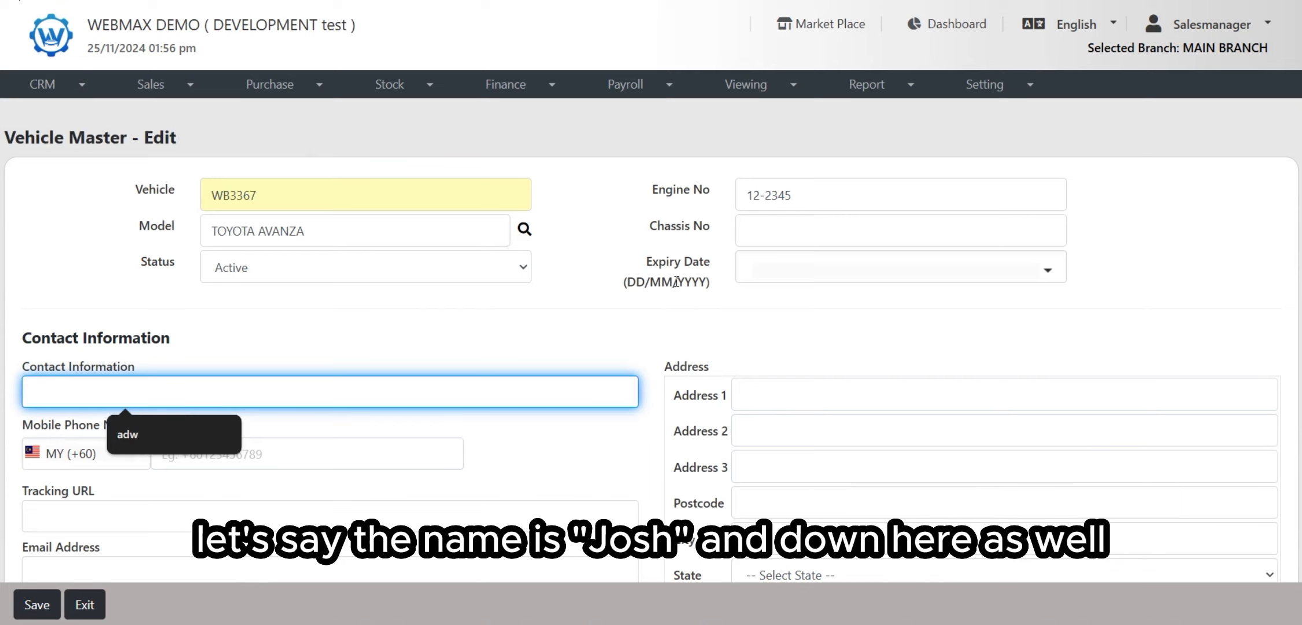
type("JOSH")
- Delete the customer XYZ SDN BHD from the vehicle's Customer Info list and confirm the removal
scroll(220, 396, "down", 10)
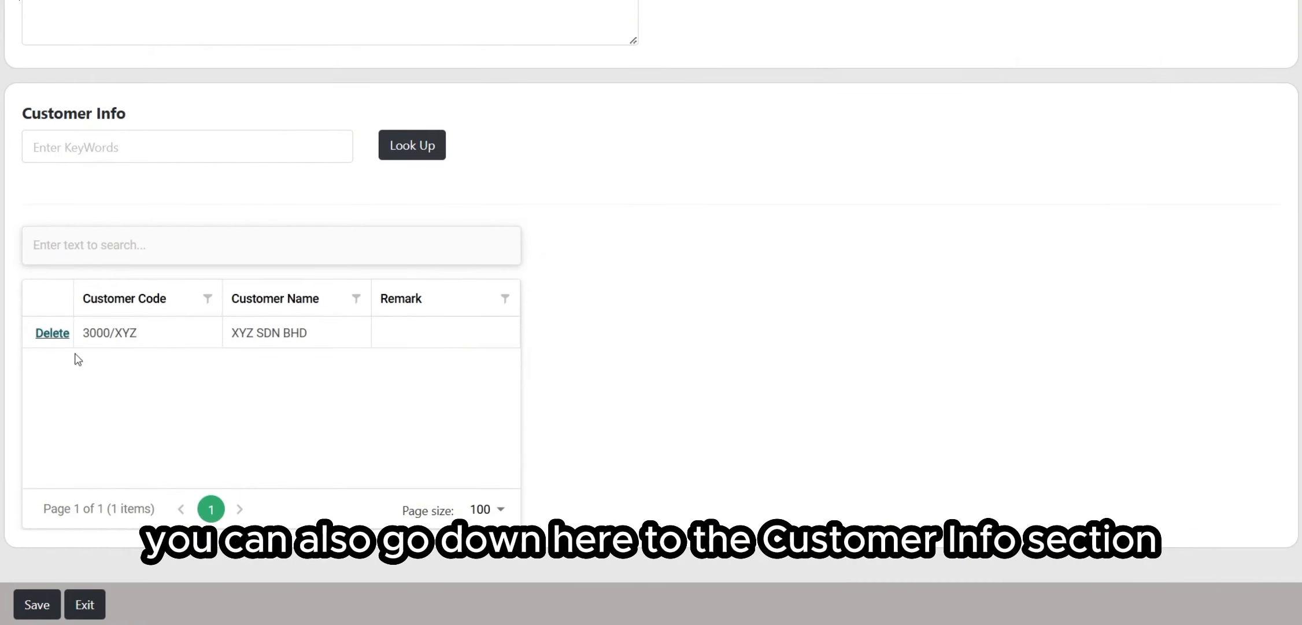
left_click_drag(18, 114, 131, 113)
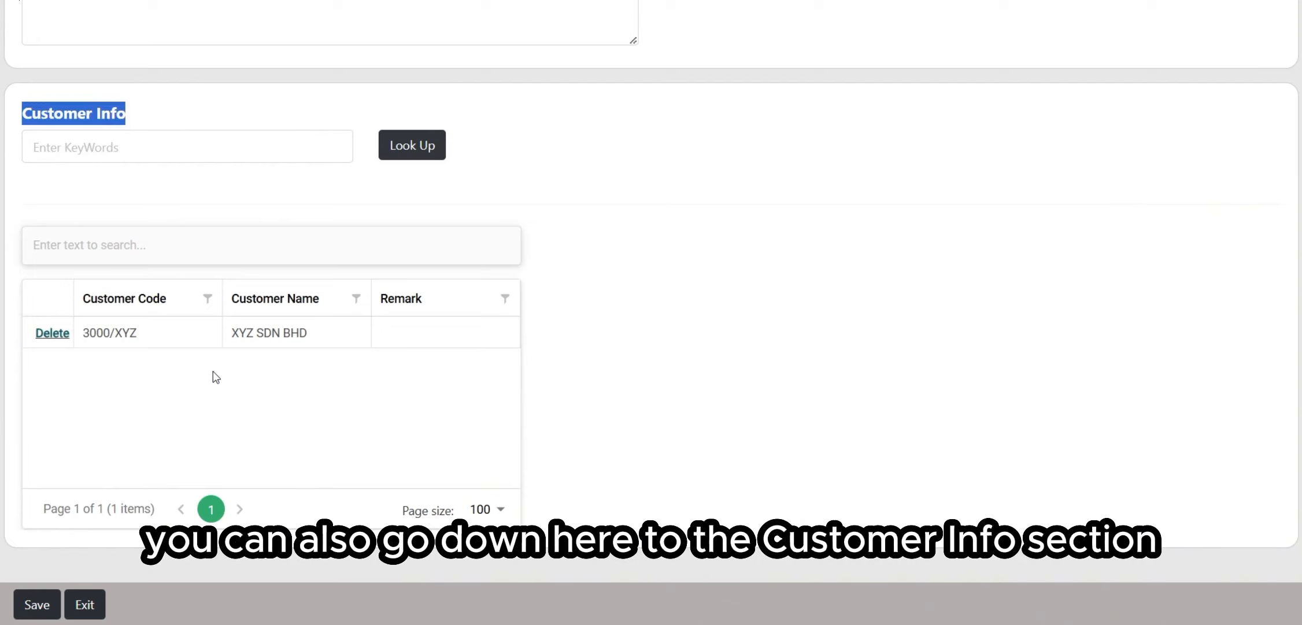
left_click(194, 364)
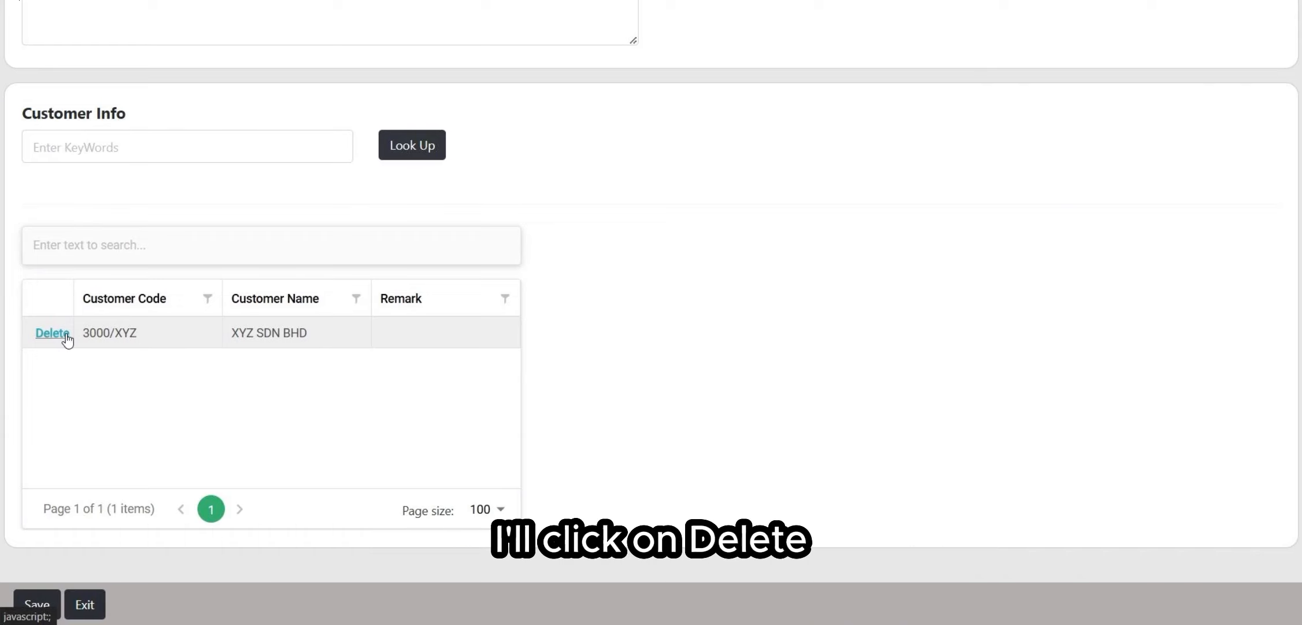
left_click(66, 338)
left_click(730, 106)
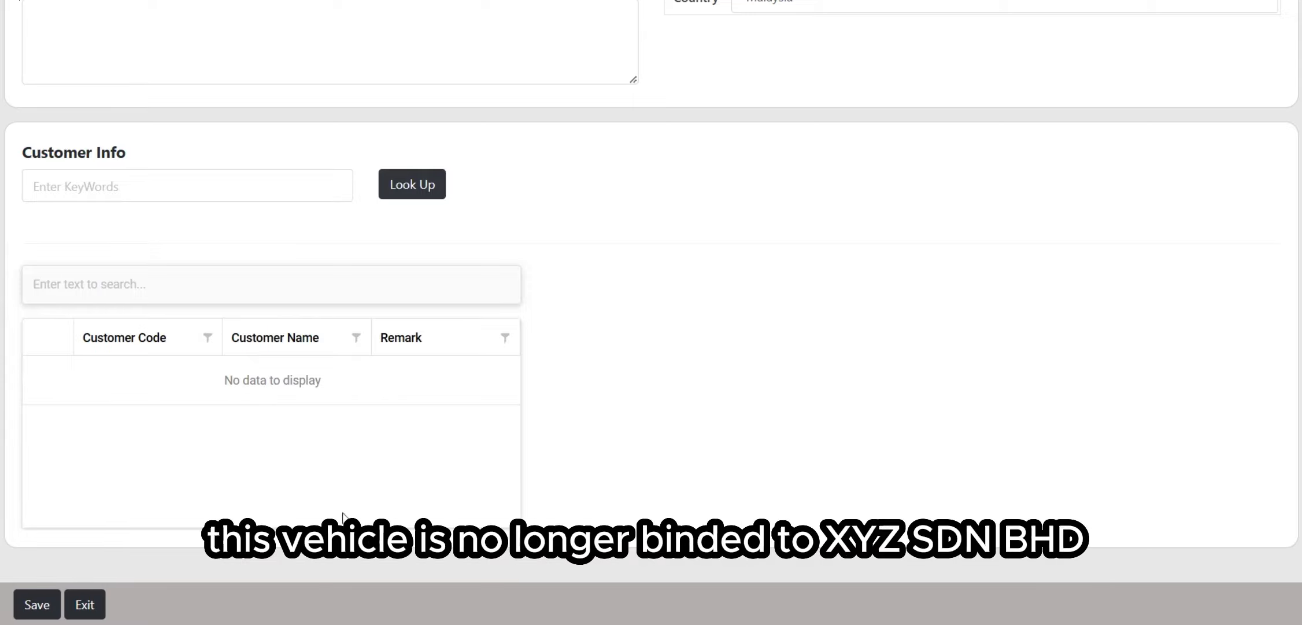
- Save the edited vehicle record and search the vehicle master for WB3367
left_click(46, 603)
left_click(320, 212)
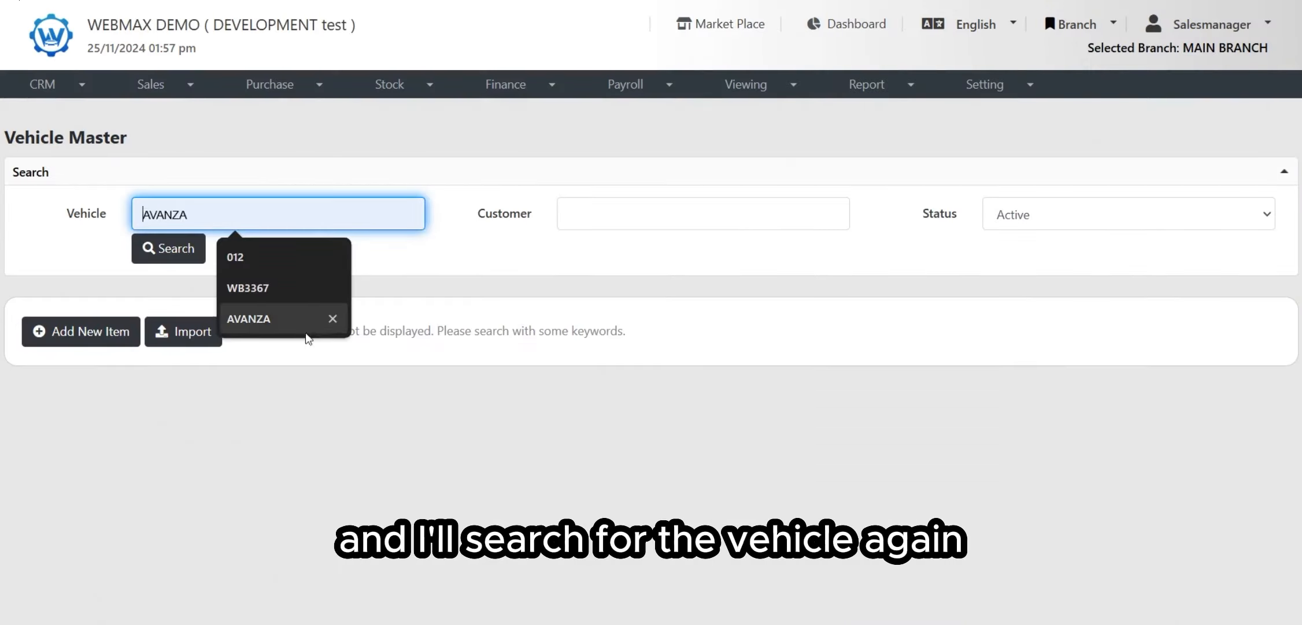
left_click(298, 291)
left_click(168, 247)
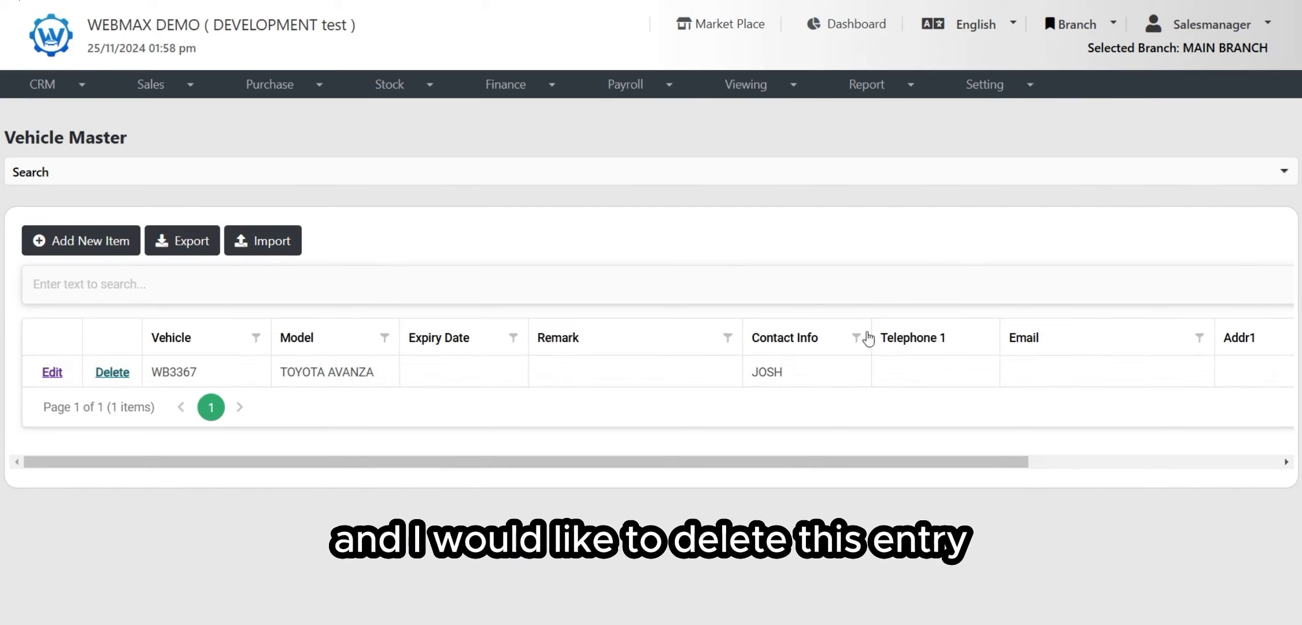
- Delete the WB3367 entry from the vehicle master and confirm the deletion
left_click(116, 376)
left_click(751, 86)
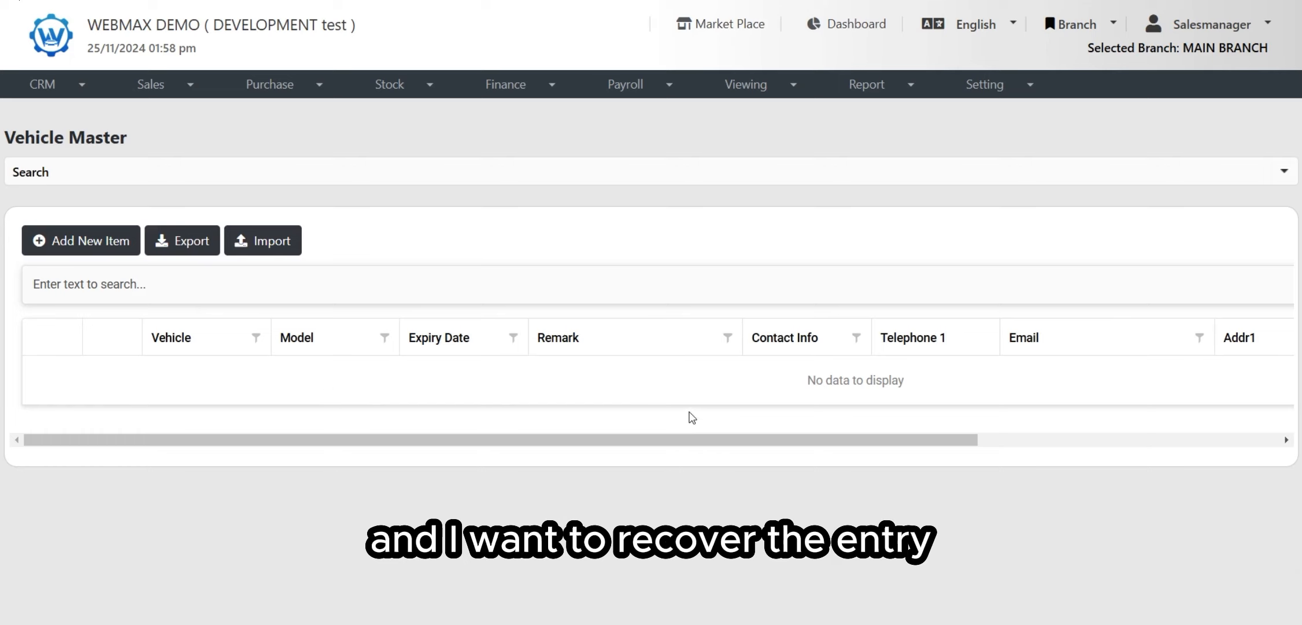
- Search the vehicle master for WB3367 with the Status filter set to Inactive and check the entry's Status column
left_click(105, 173)
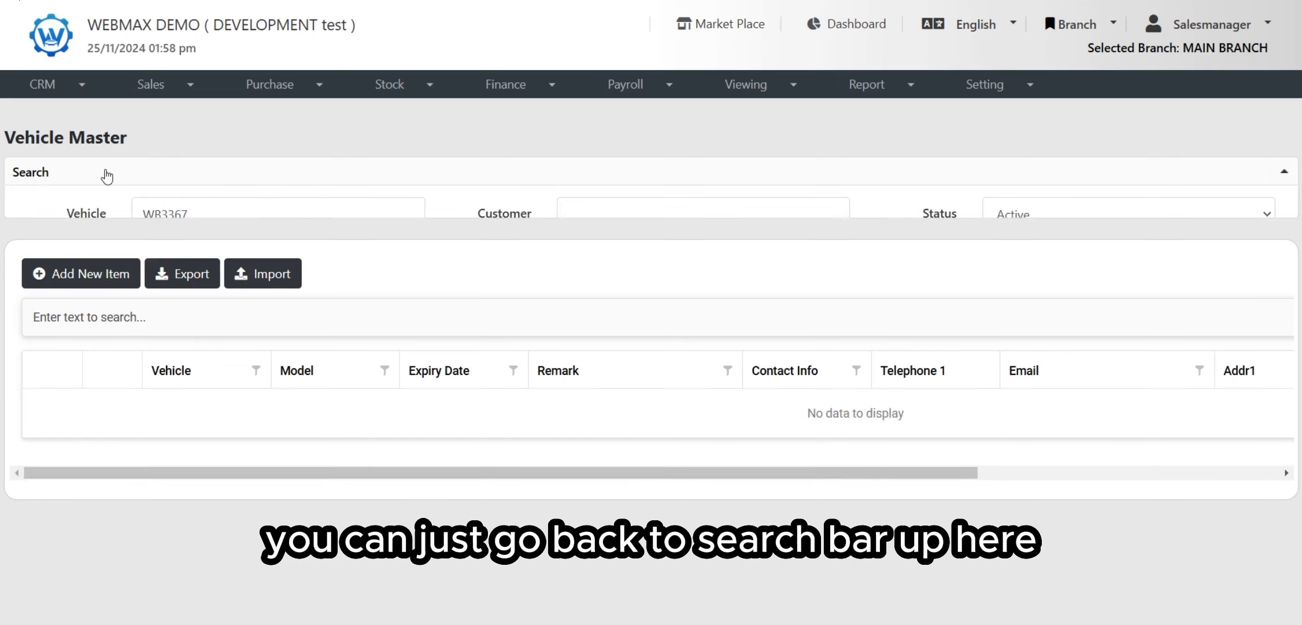
left_click(1093, 220)
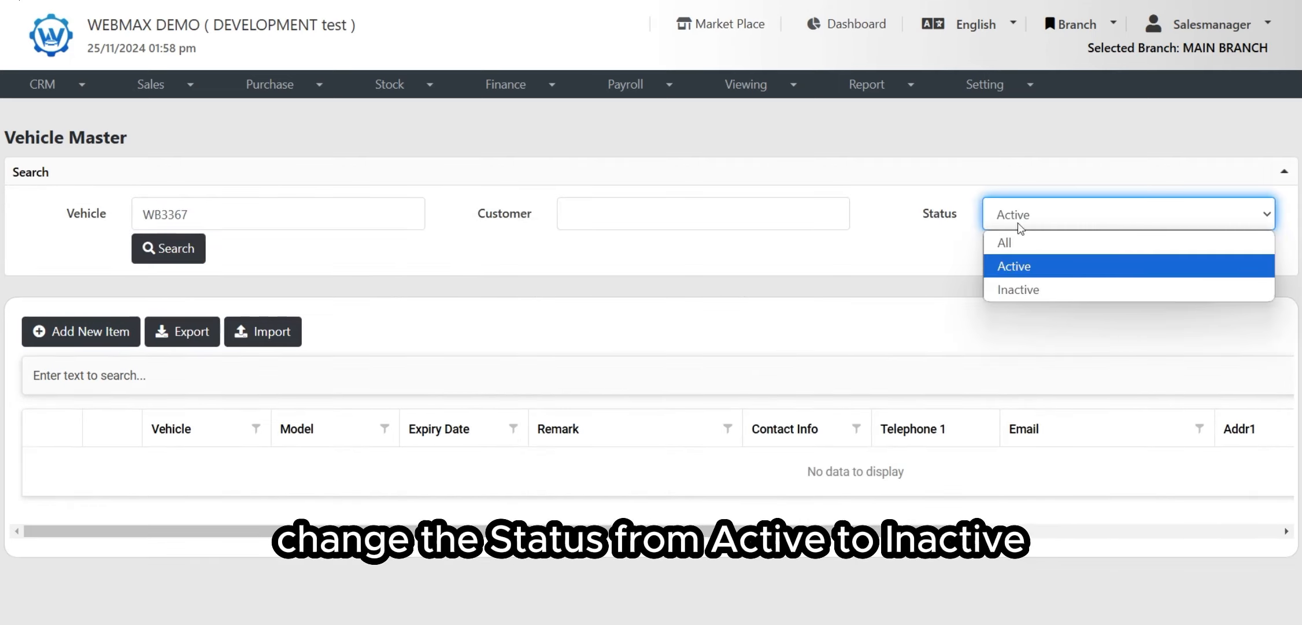
left_click(1017, 289)
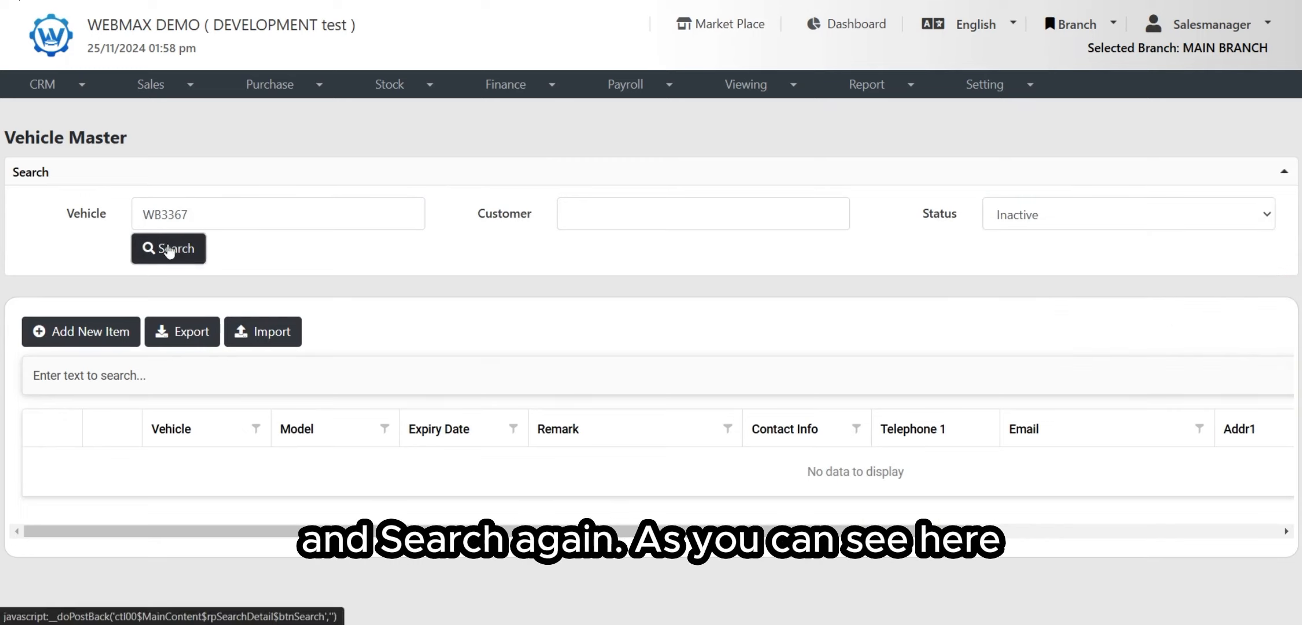
left_click(179, 248)
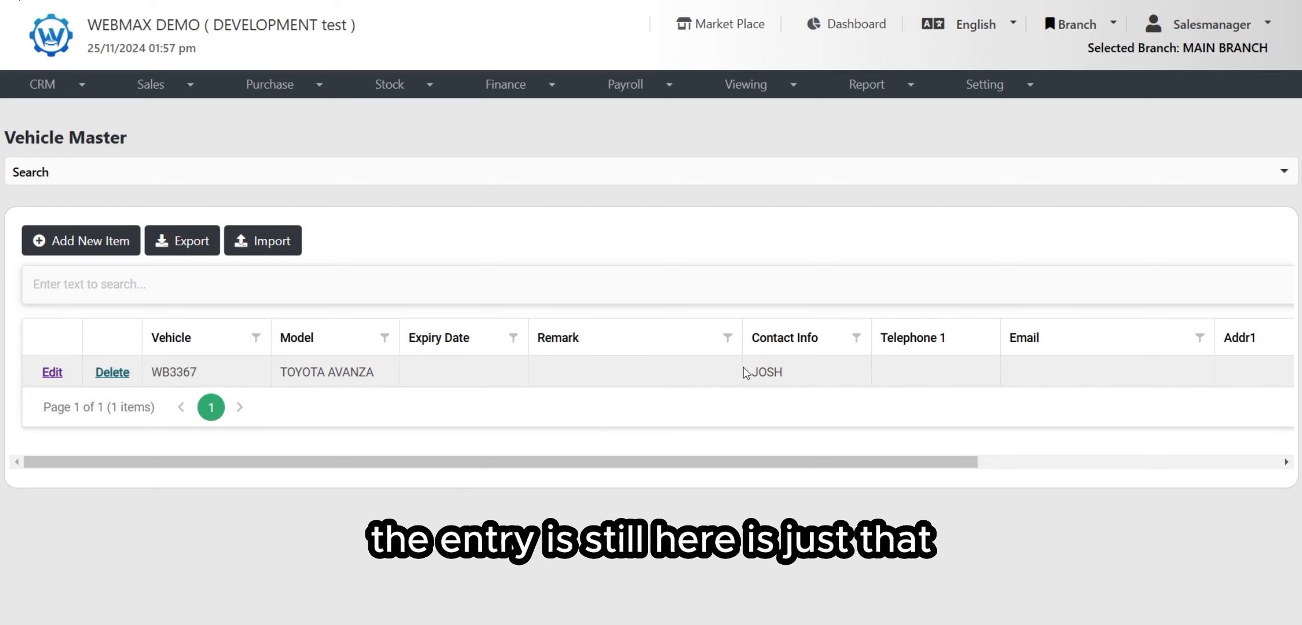
key("ctrl+minus")
key("ctrl+minus")
key("ctrl+minus")
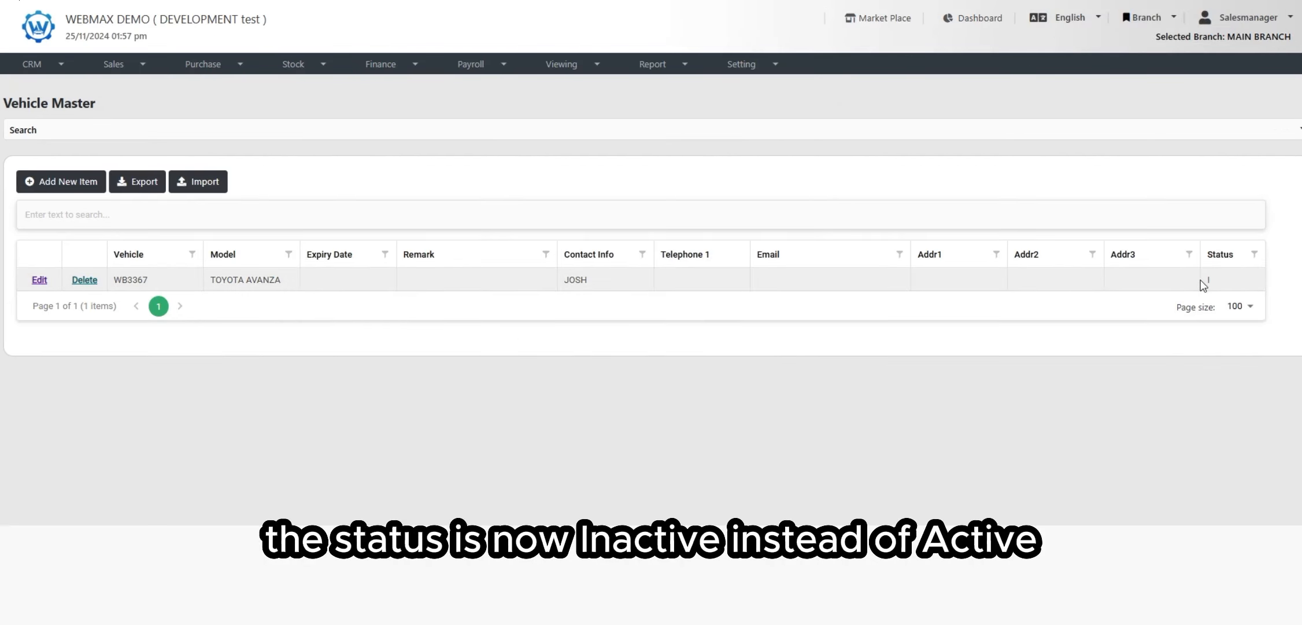
key("ctrl+plus")
key("ctrl+plus")
key("ctrl+plus")
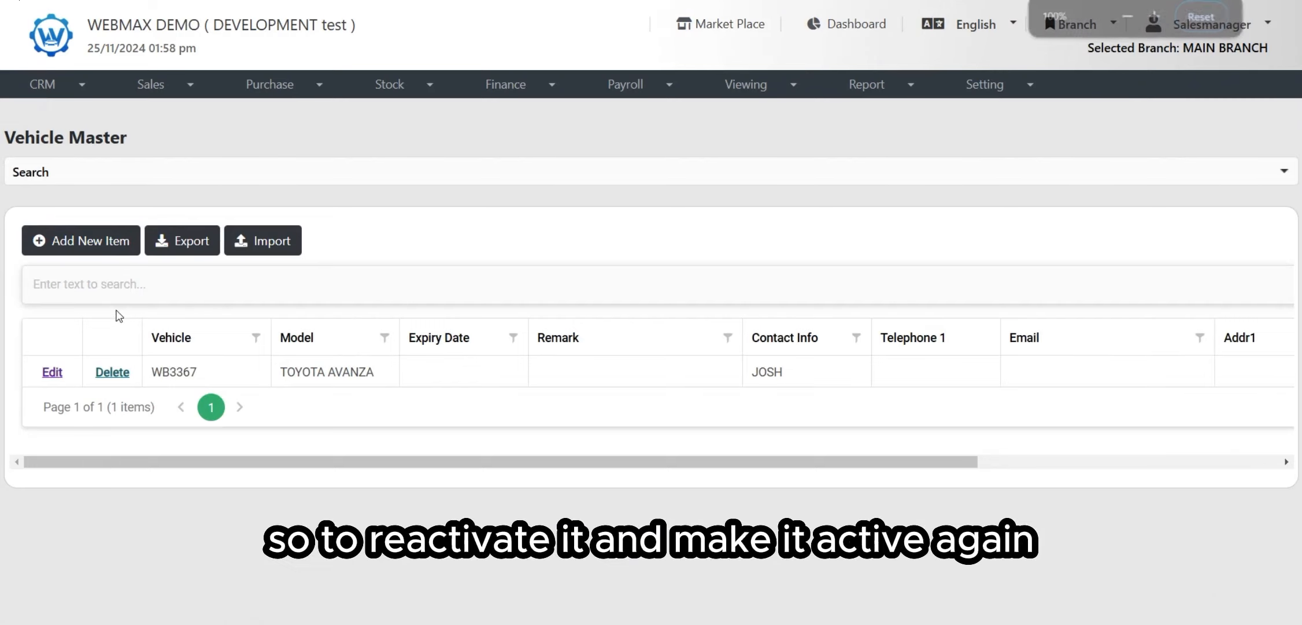
- Open the WB3367 vehicle record for editing, set its Status to Active and save it
left_click(65, 348)
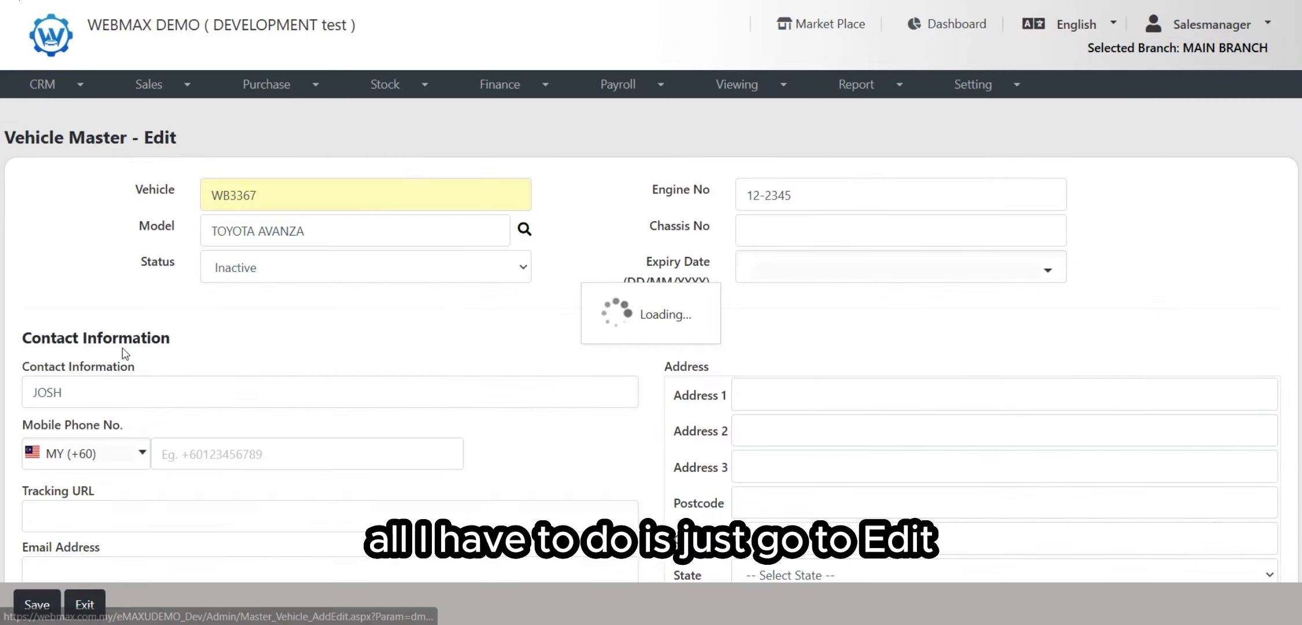
left_click(252, 268)
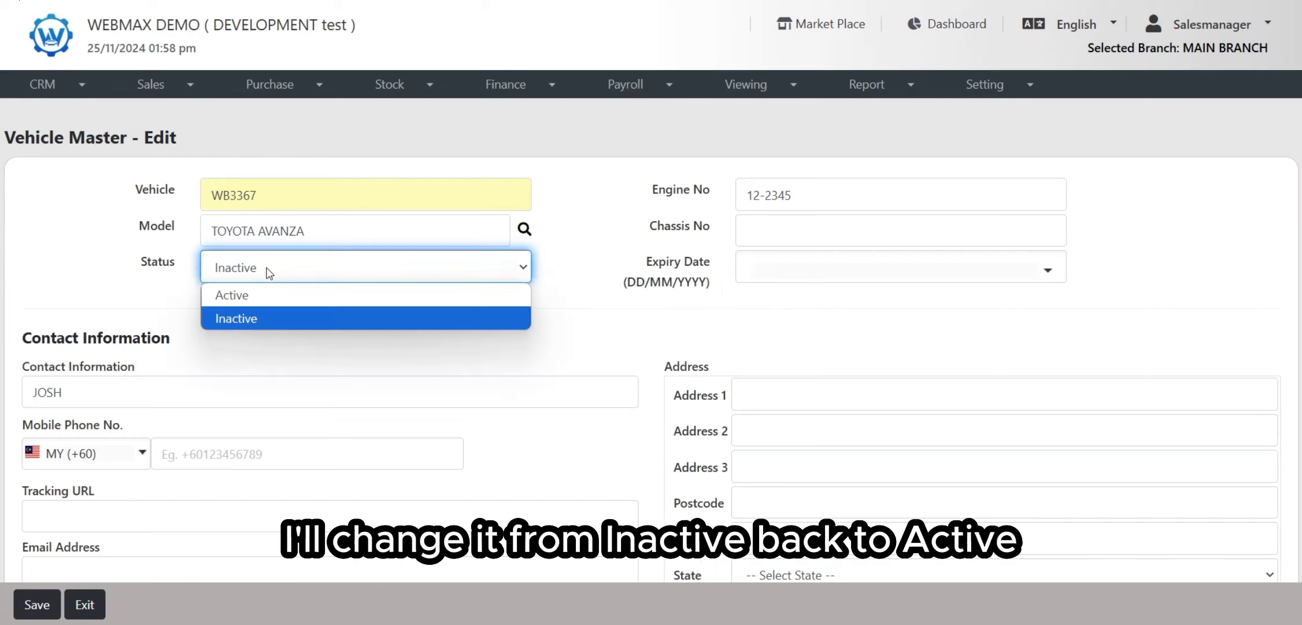
left_click(252, 298)
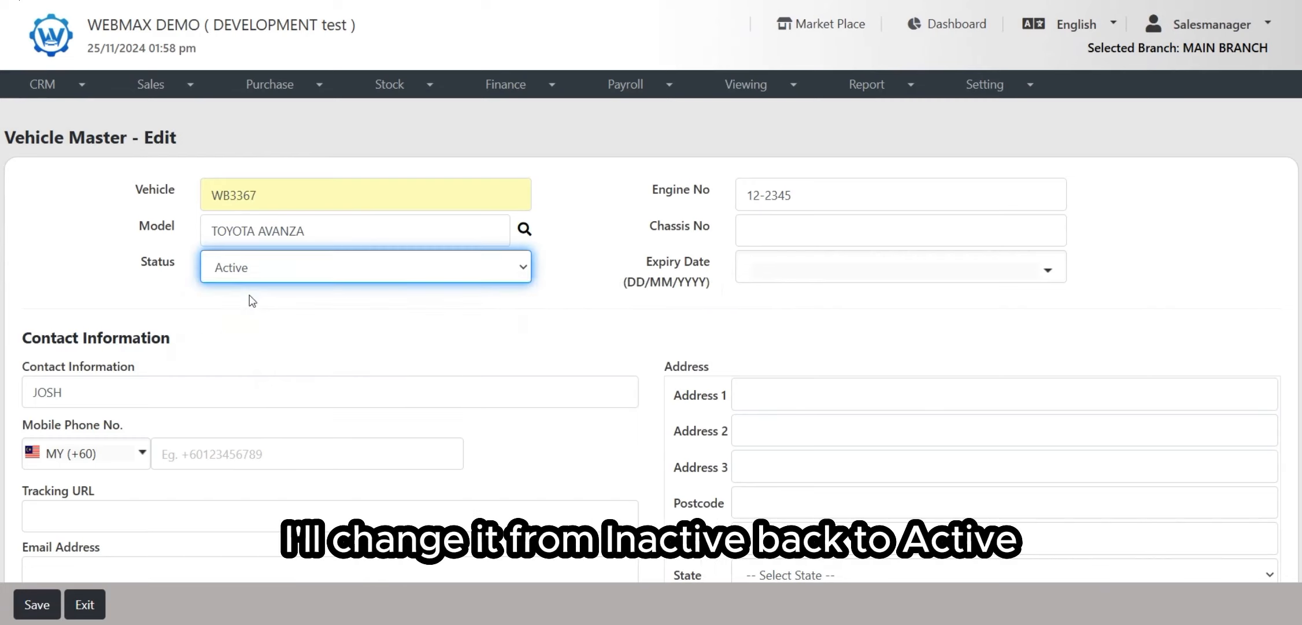
left_click(41, 606)
- Search the active vehicles for WB3367 again
left_click(312, 215)
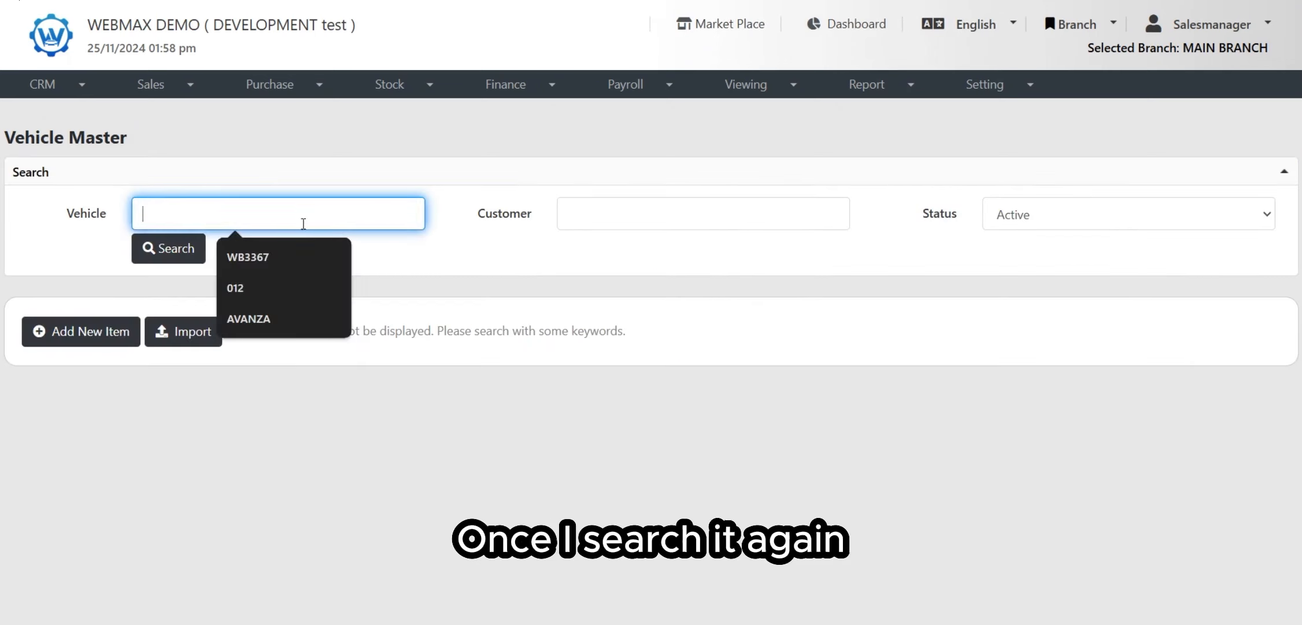
left_click(238, 260)
left_click(168, 248)
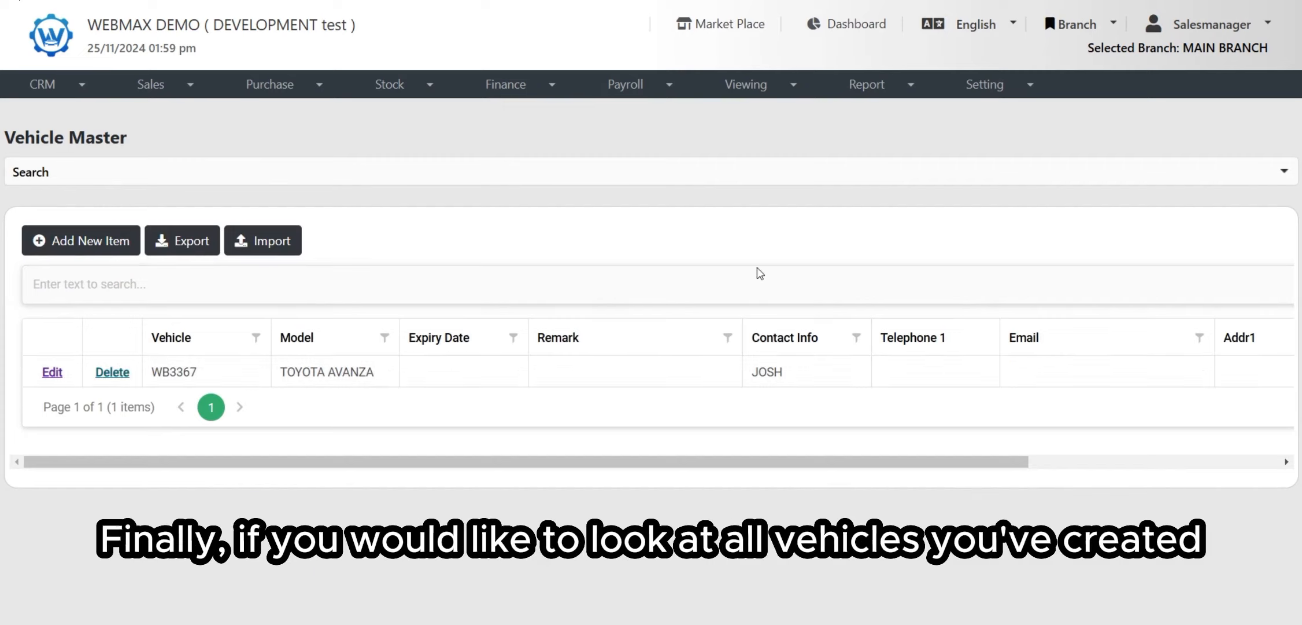
- List all active vehicles by searching with the Vehicle and Customer criteria blank, and look through the entries
left_click(532, 183)
double_click(180, 209)
key("BackSpace")
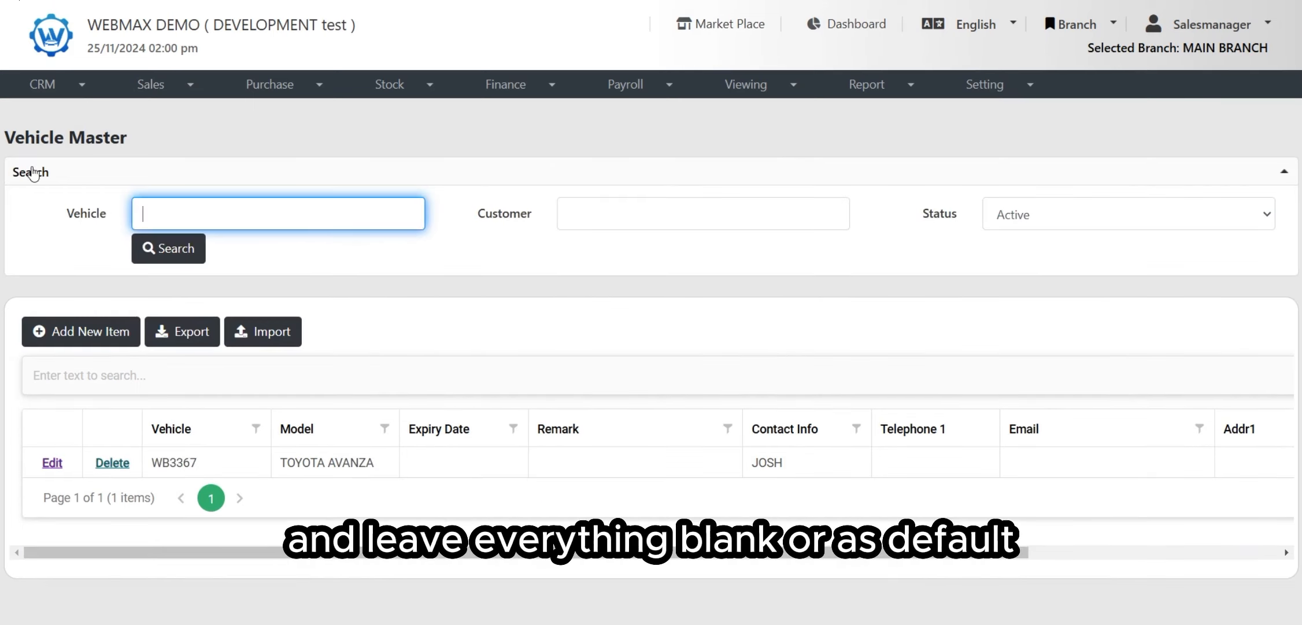
left_click(671, 220)
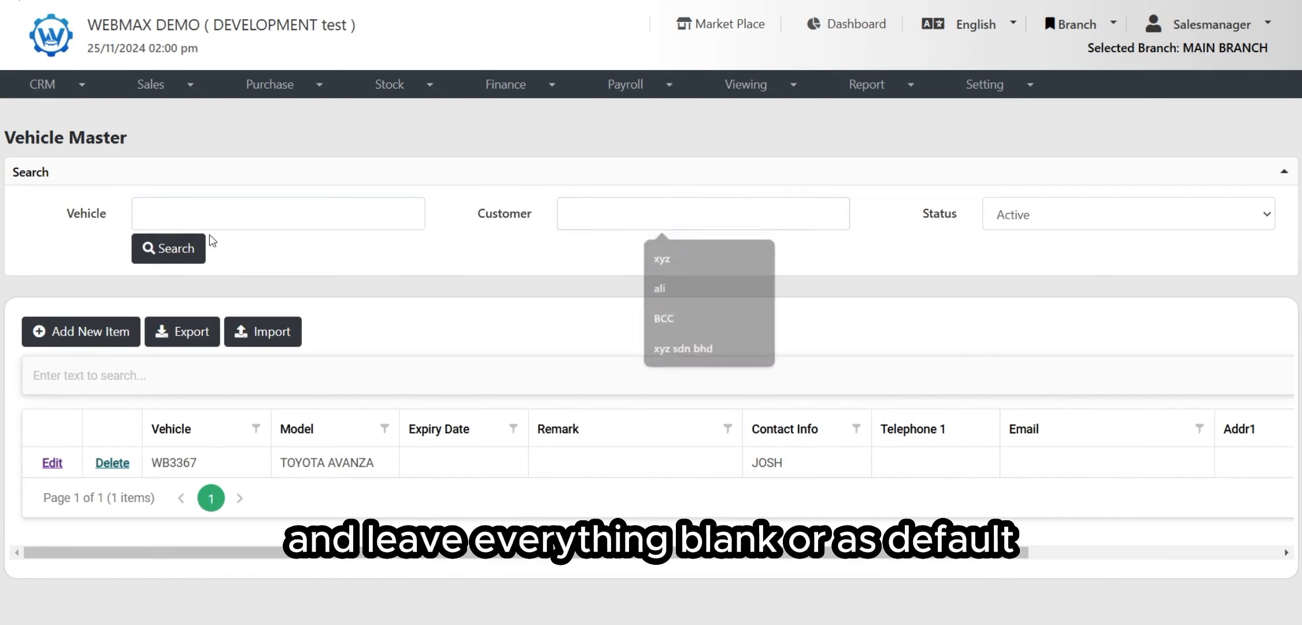
left_click(176, 255)
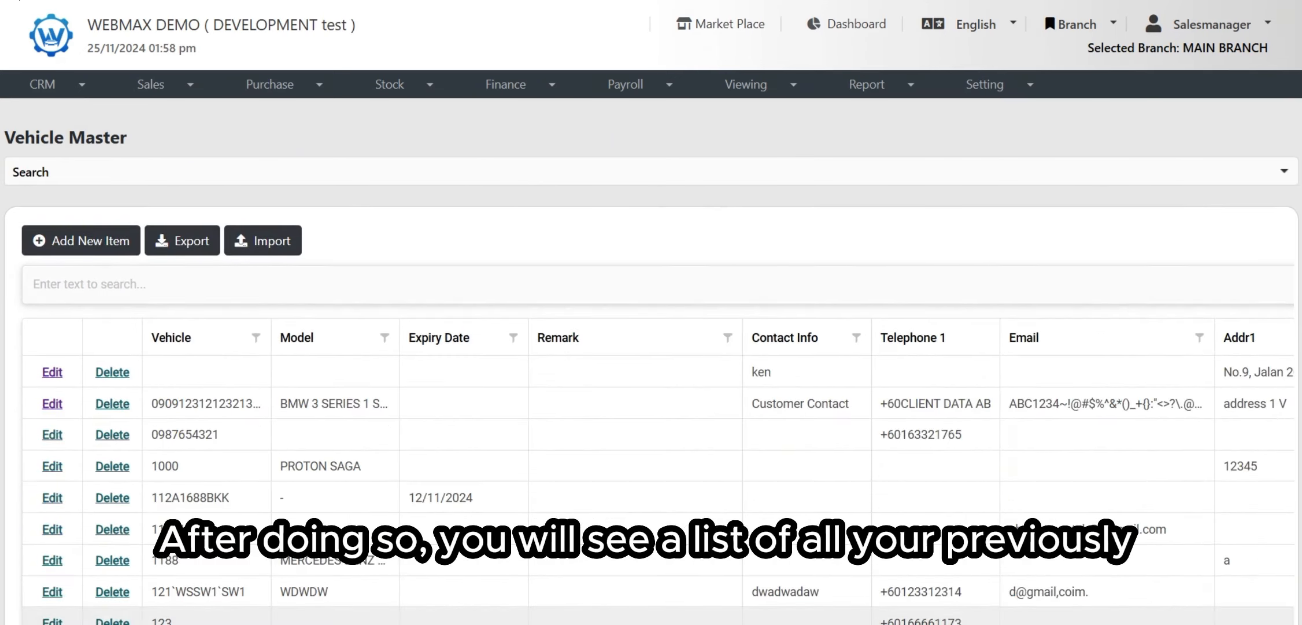
scroll(710, 219, "down", 5)
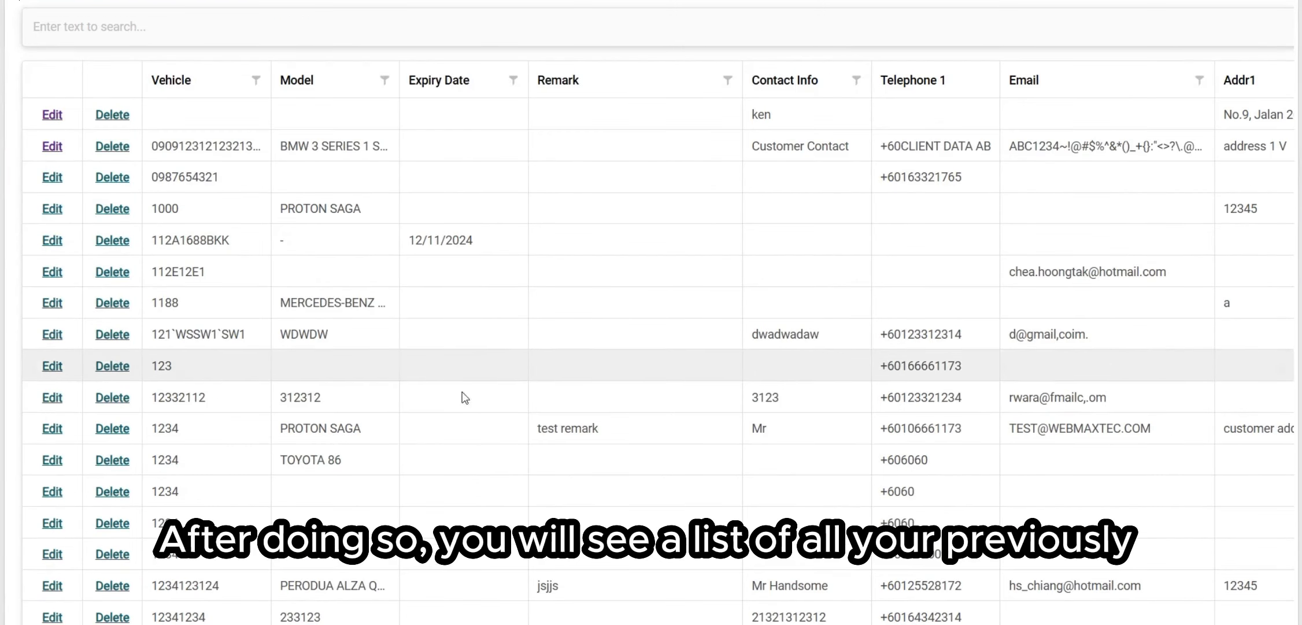
scroll(709, 425, "up", 5)
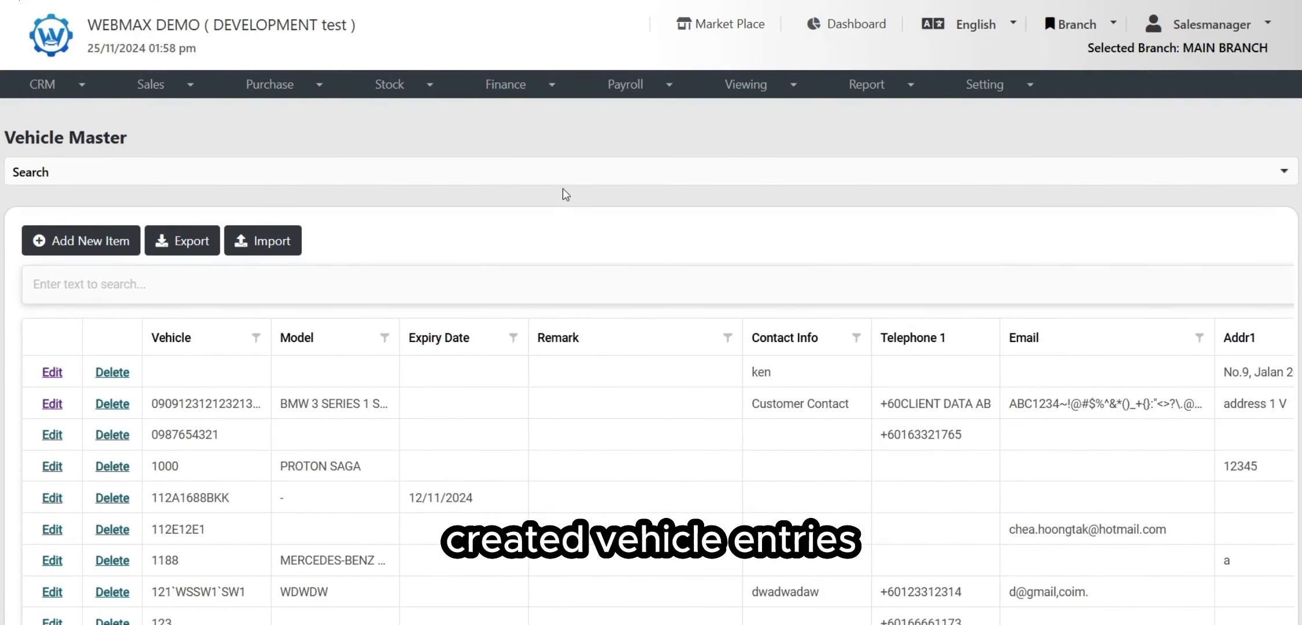
scroll(294, 360, "down", 5)
scroll(366, 289, "up", 5)
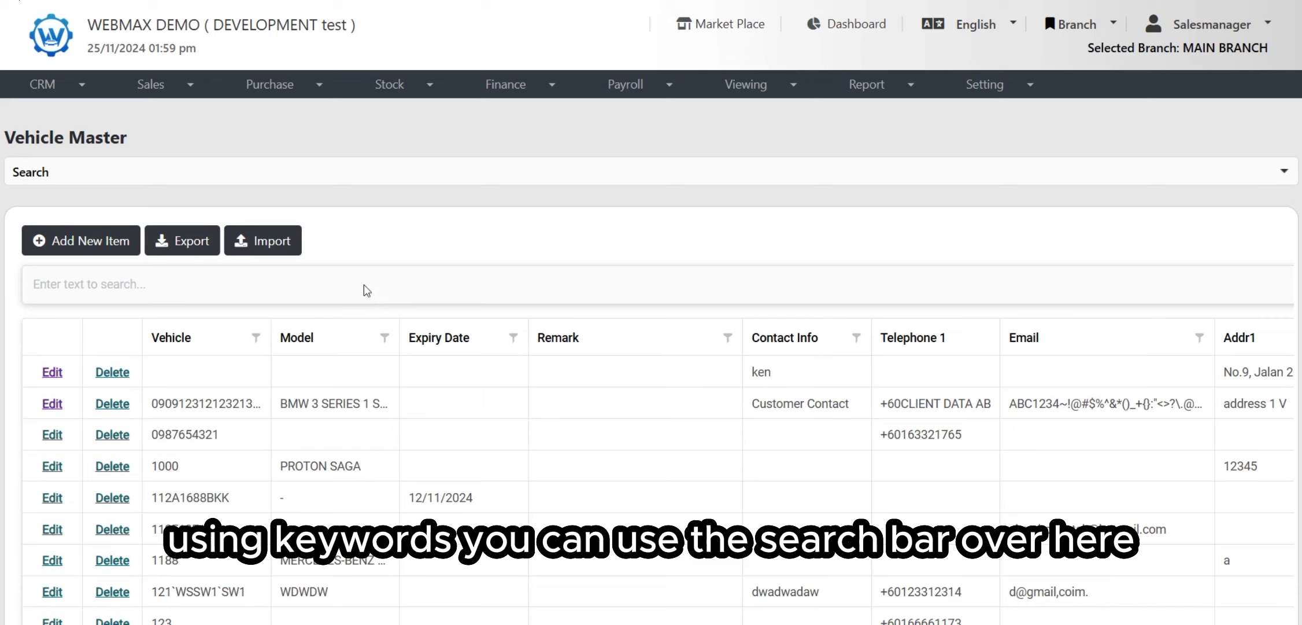
- Narrow the vehicle list with the keyword avanza and review the matching rows
left_click(87, 288)
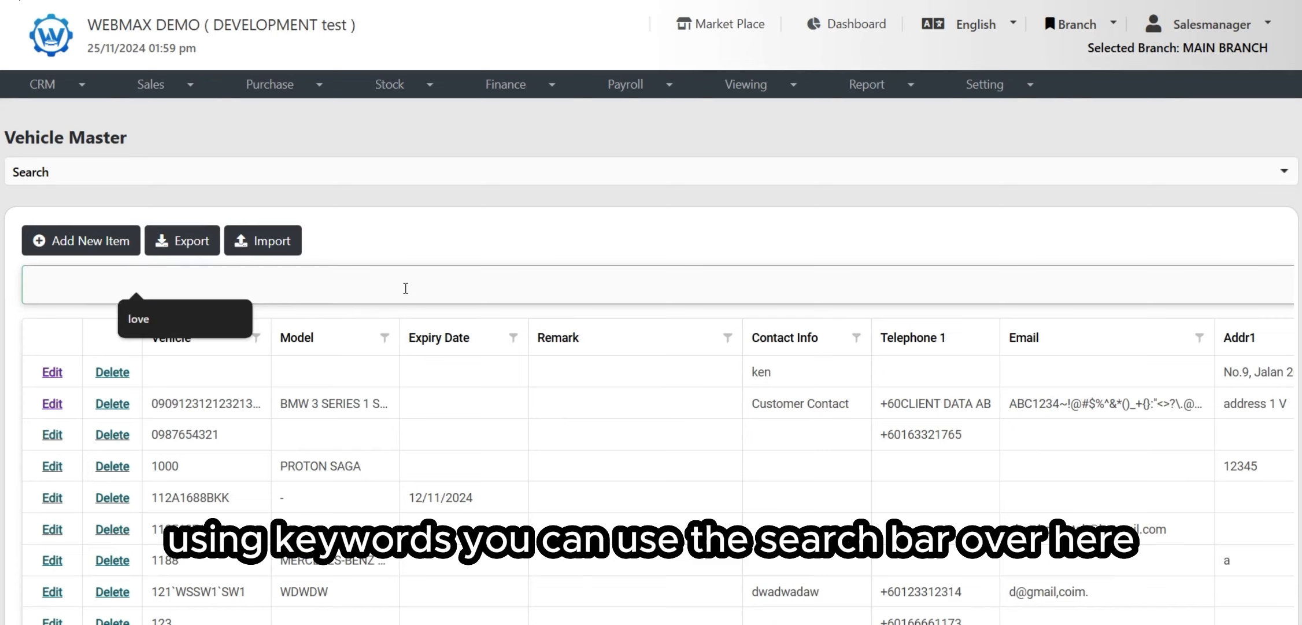
type("avanza")
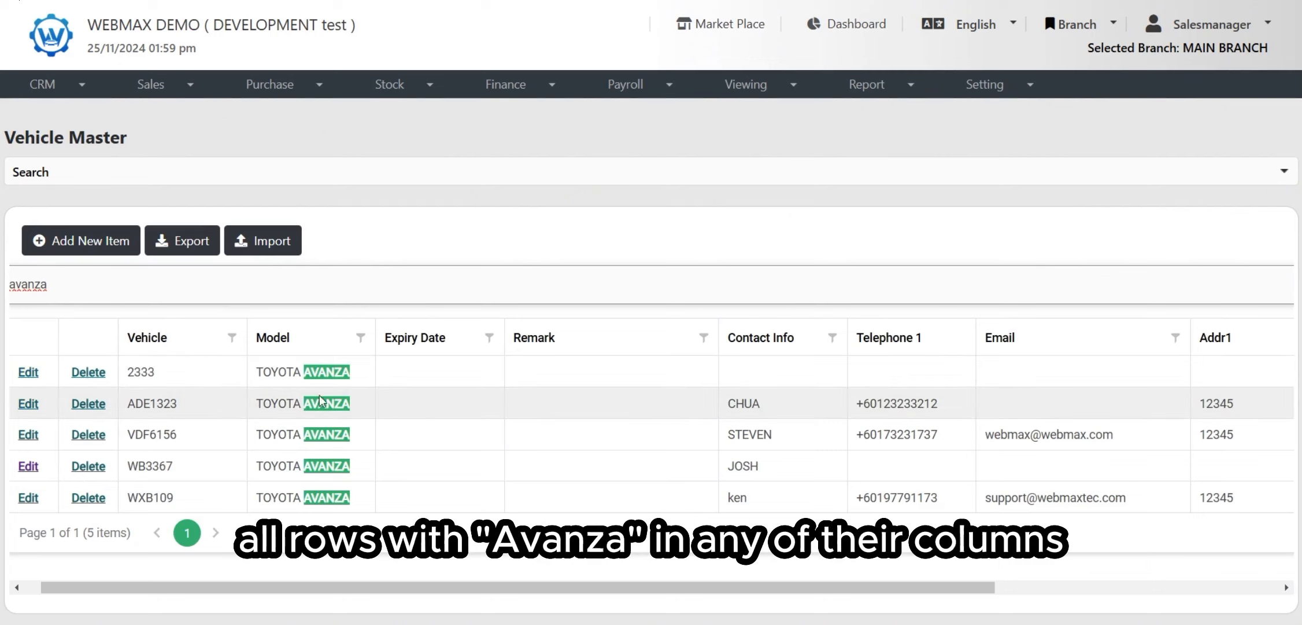
scroll(489, 462, "down", 2)
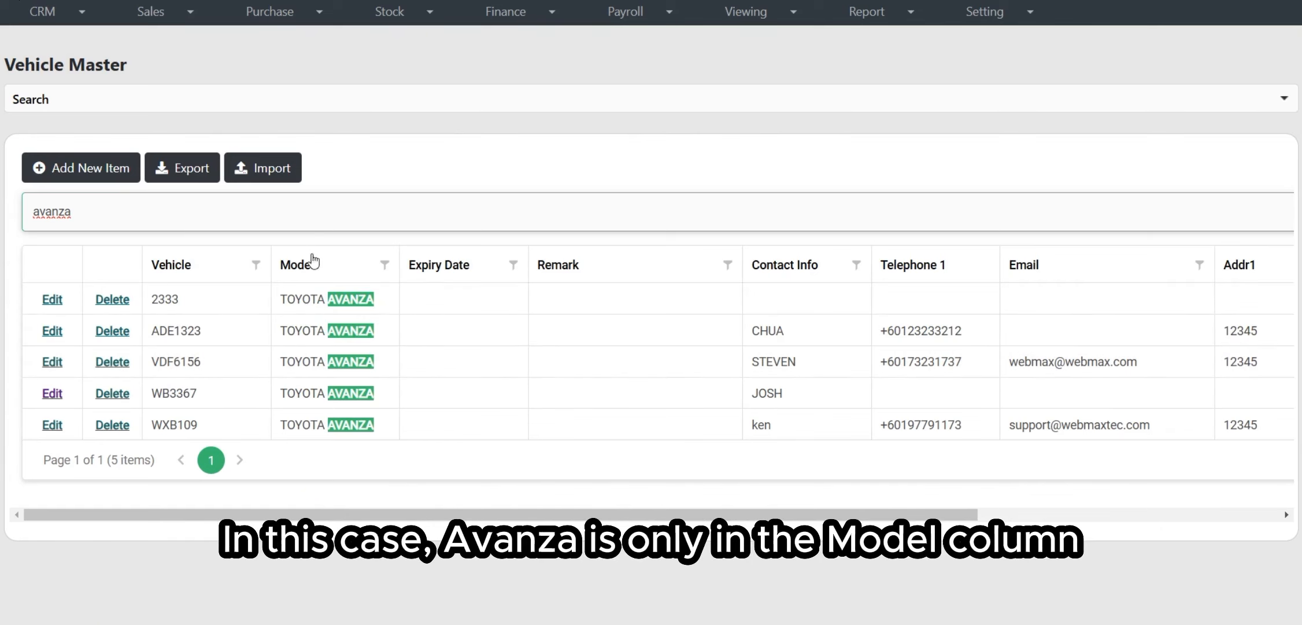
scroll(354, 250, "up", 2)
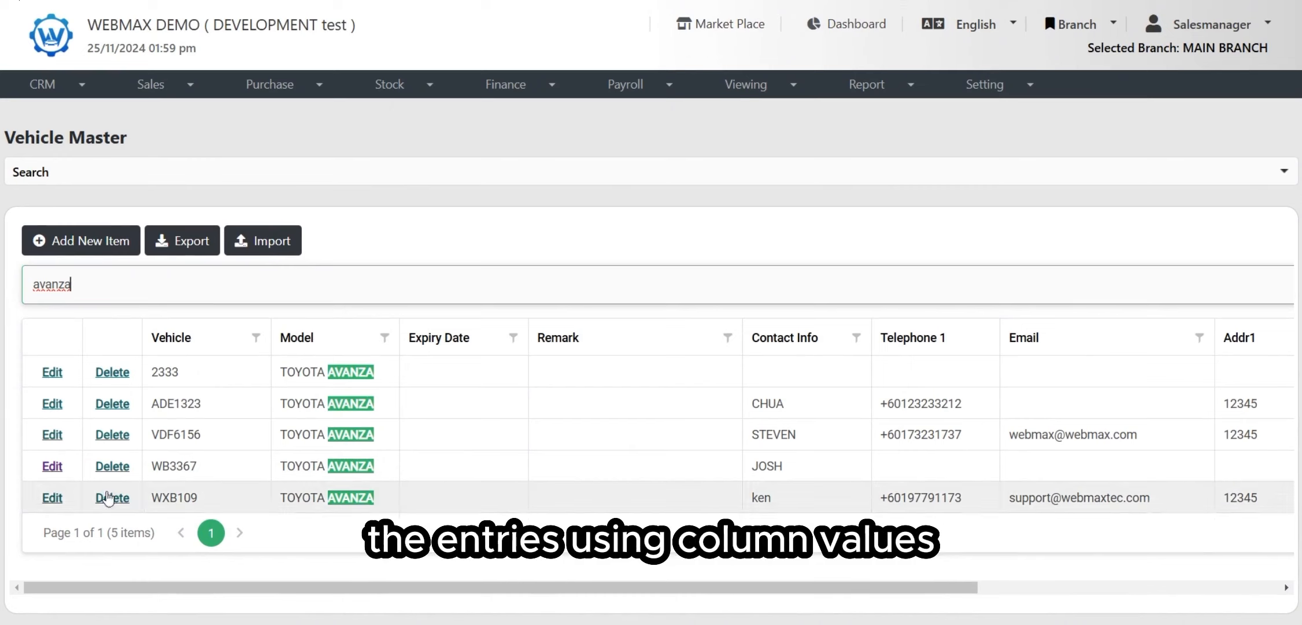
- Filter the Vehicle column to show only VDF6156 and WB3367
left_click(256, 337)
scroll(302, 478, "down", 2)
left_click(327, 467)
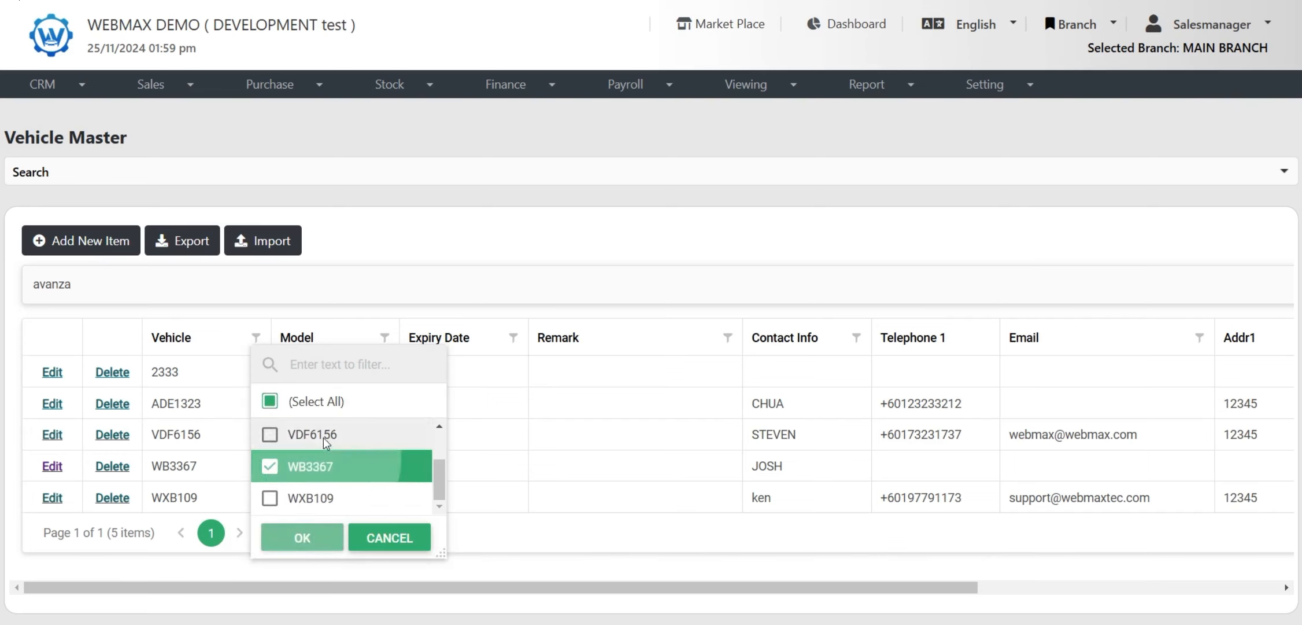
left_click(327, 443)
left_click(301, 537)
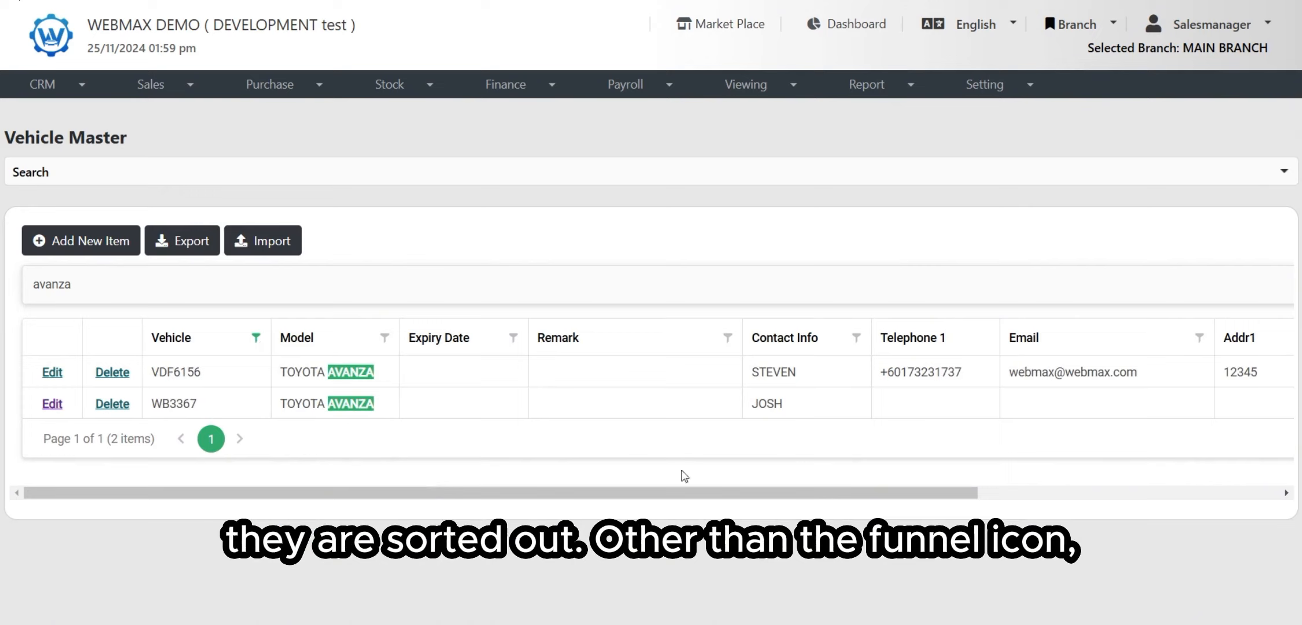
- Sort the filtered entries by the Vehicle column, switching between ascending and descending order
left_click(225, 342)
left_click(224, 342)
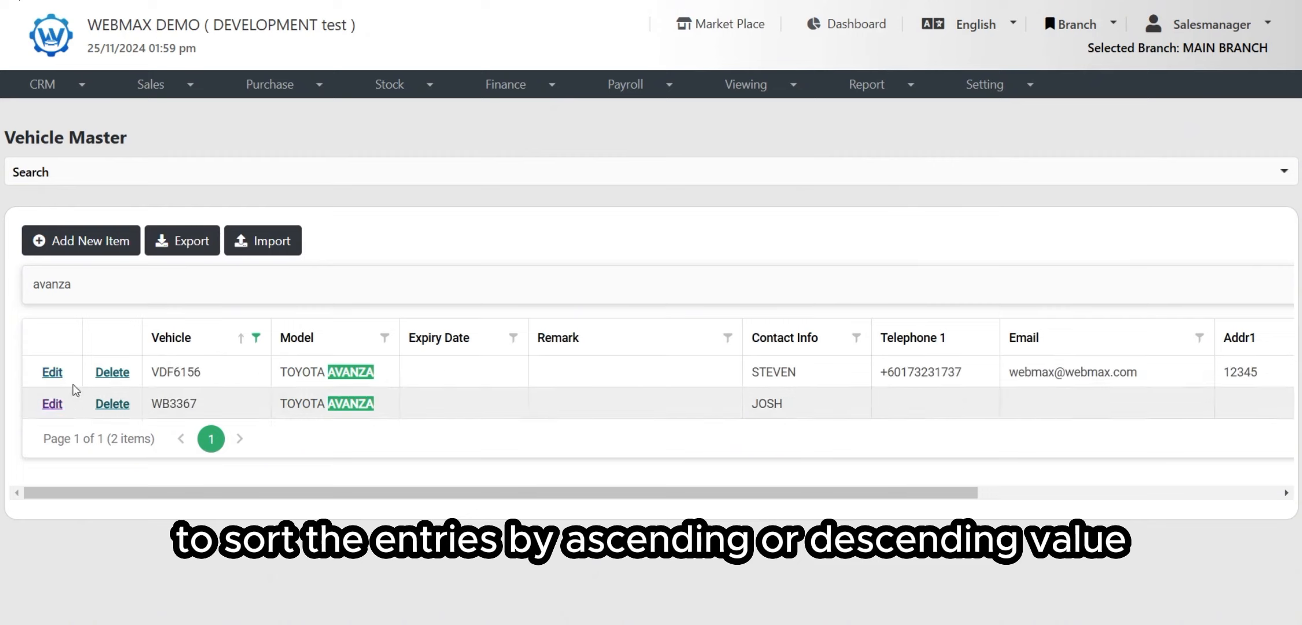
left_click(203, 345)
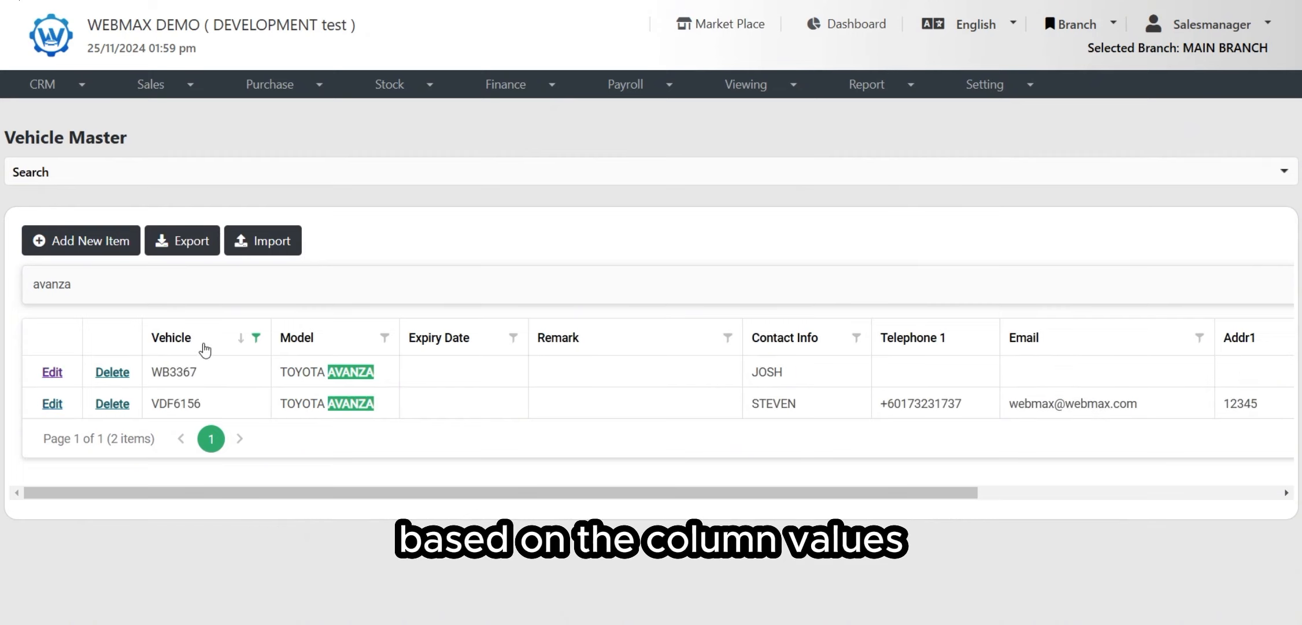
left_click(217, 349)
left_click(220, 349)
left_click(238, 341)
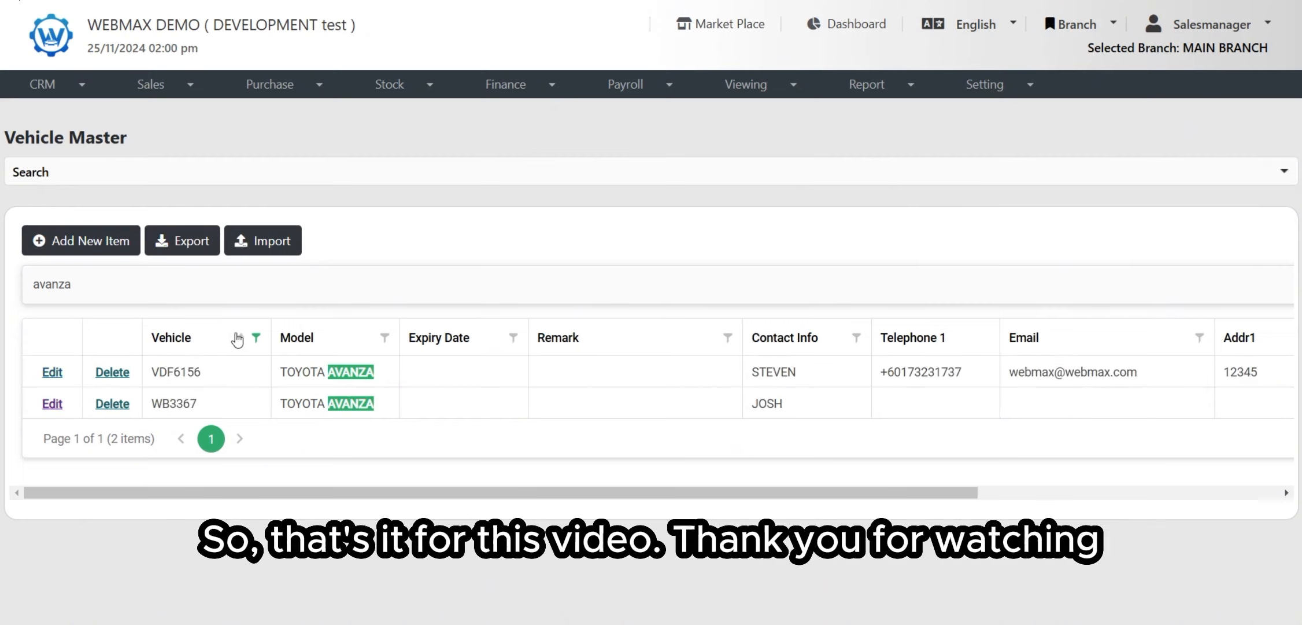